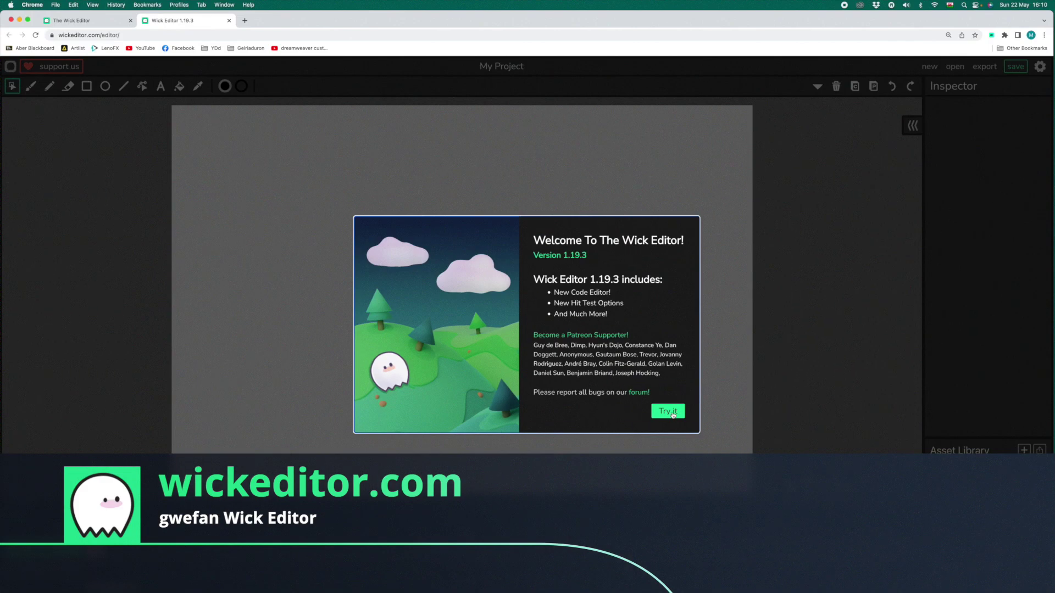
Dismiss the welcome message and make frame 1 of the layer the active frame.
click(672, 415)
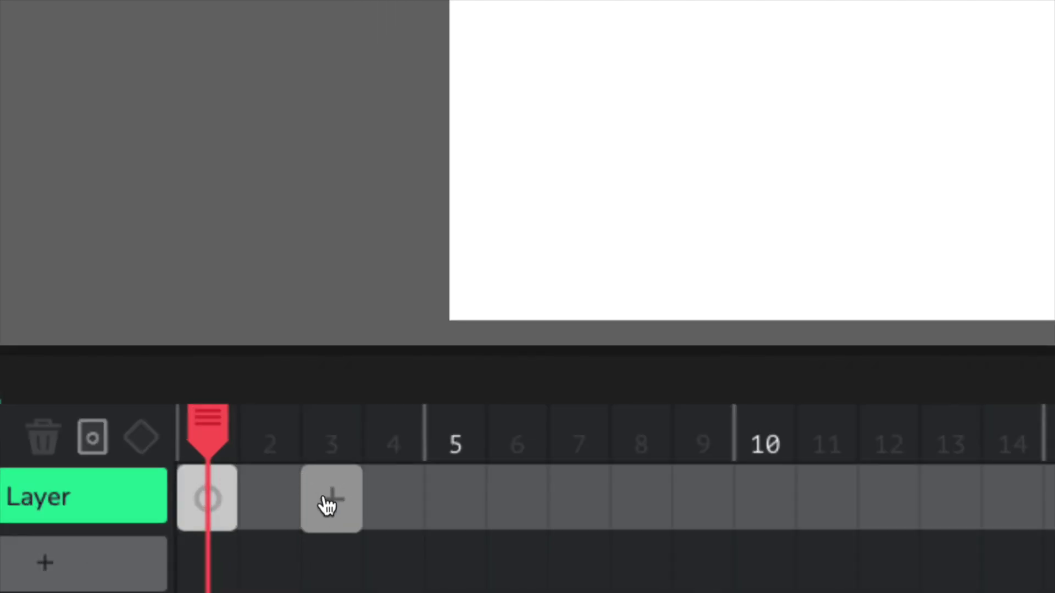
click(199, 491)
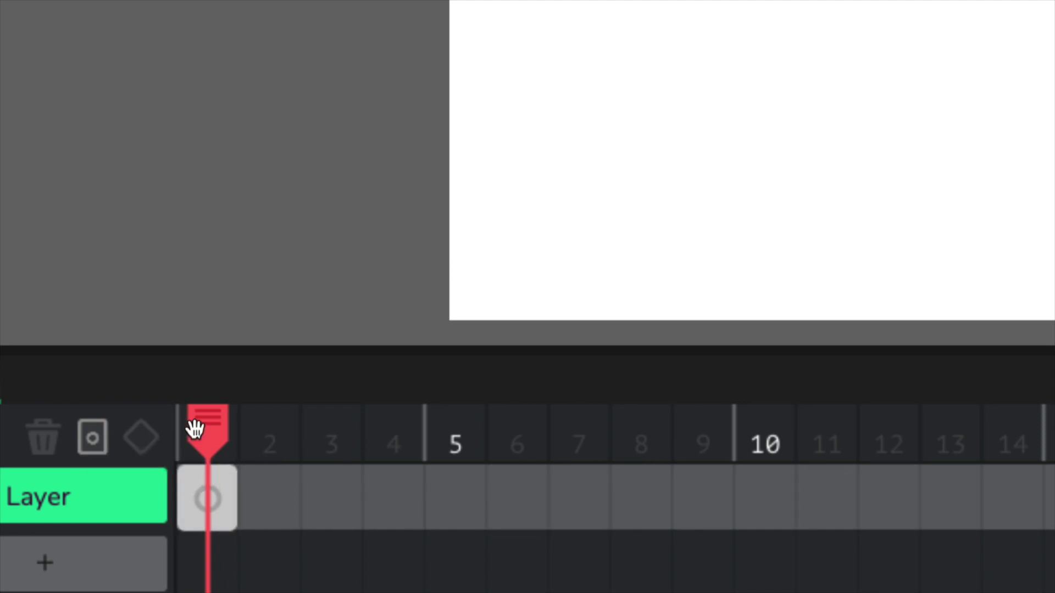
mouse_move(212, 429)
mouse_down()
mouse_move(441, 436)
mouse_move(138, 434)
mouse_move(608, 438)
mouse_move(372, 443)
mouse_move(207, 431)
mouse_move(221, 443)
mouse_up()
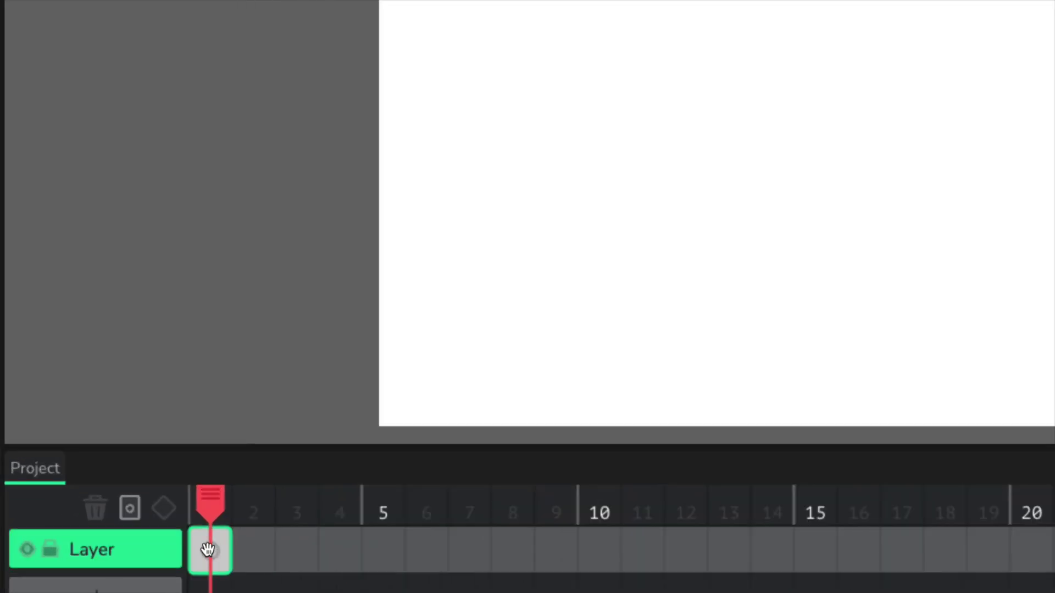
click(101, 548)
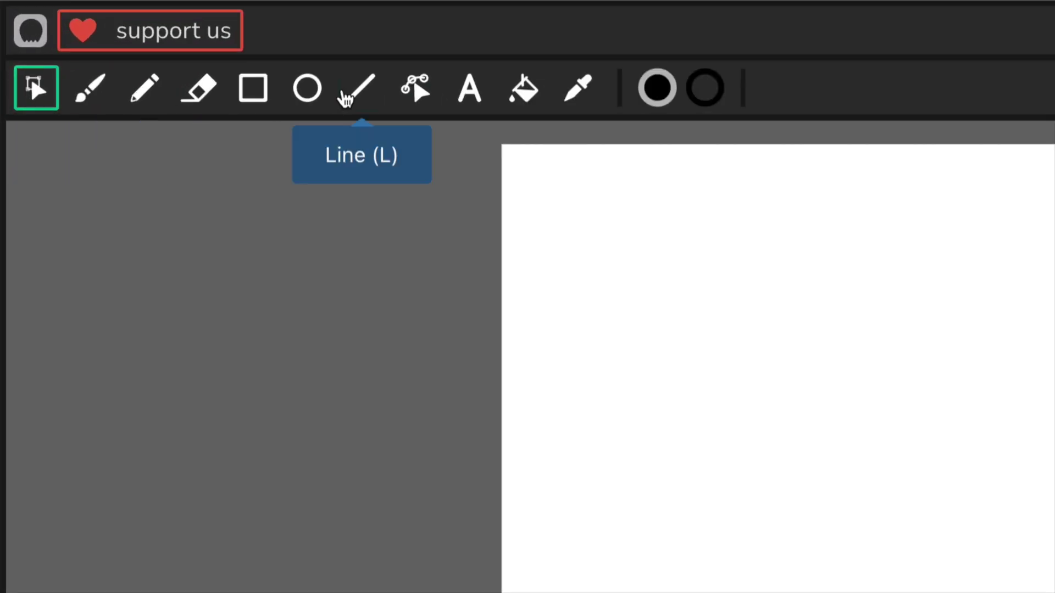
Draw a filled black circle with the Ellipse tool near the canvas's lower-left corner as the figure's head.
click(104, 88)
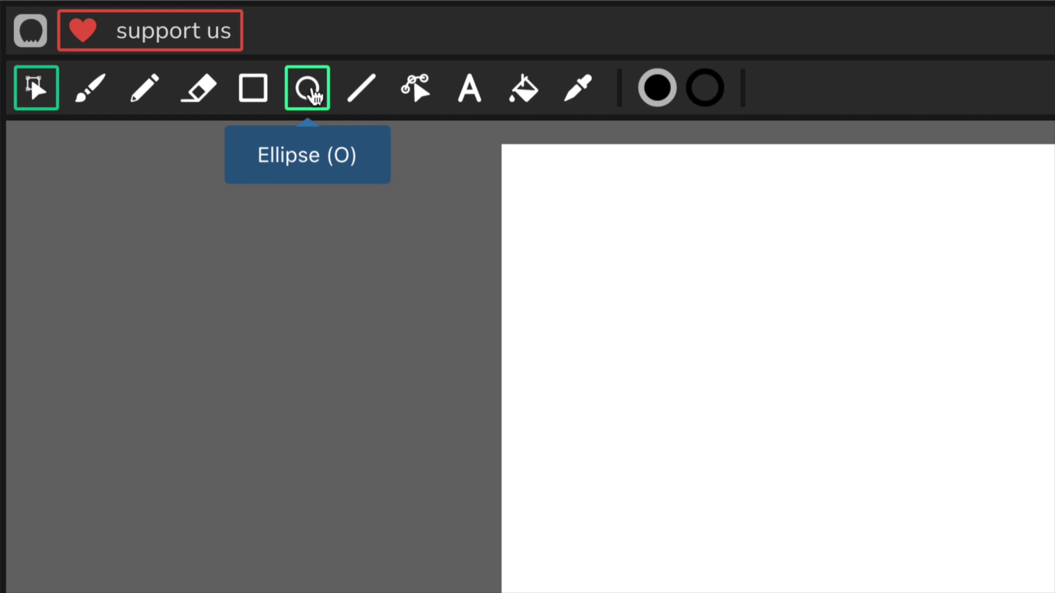
click(311, 96)
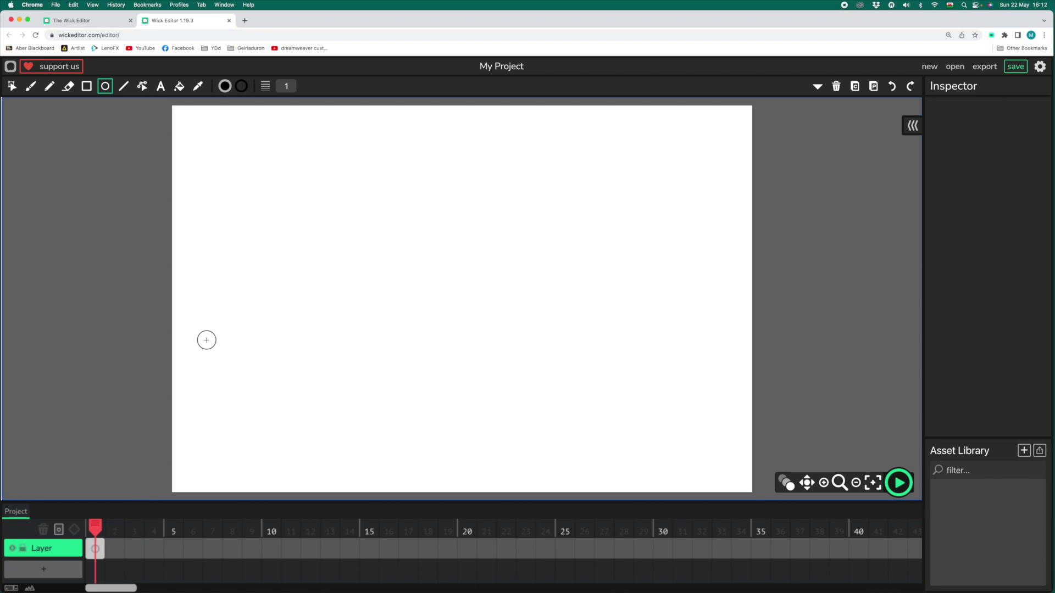
drag(207, 340, 248, 383)
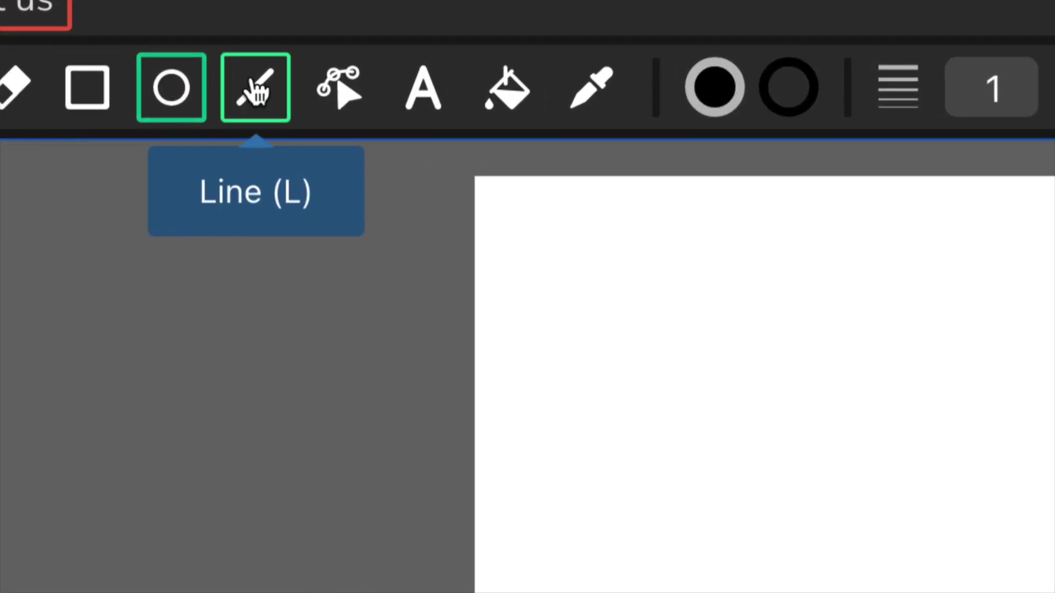
Draw the figure's torso, two bent legs and two bent arms in a running pose with the Line tool at stroke width 6.
click(256, 92)
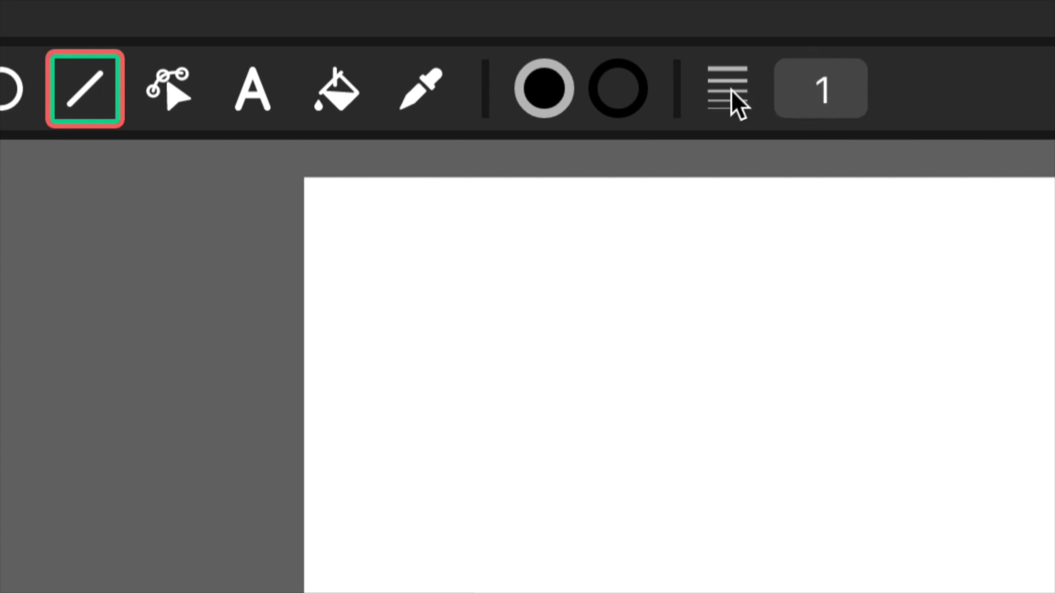
click(826, 90)
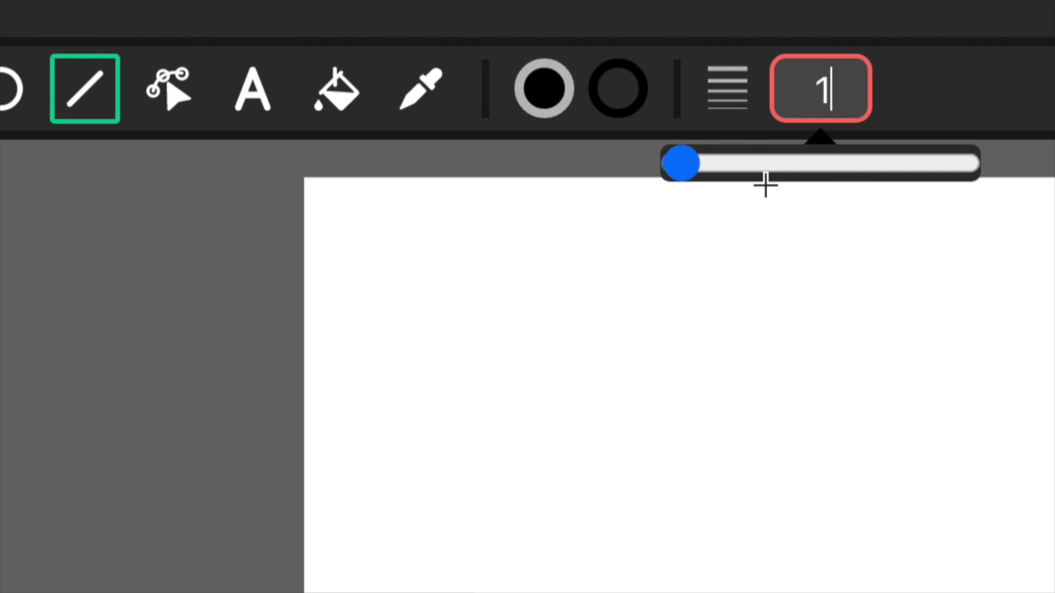
drag(679, 164, 695, 167)
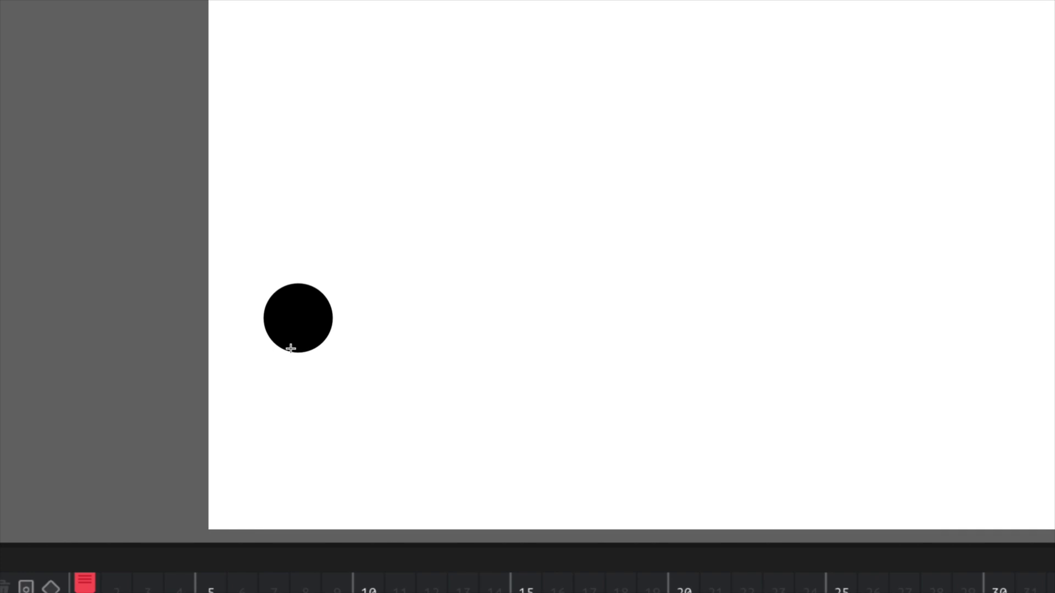
mouse_move(291, 348)
mouse_down()
mouse_move(269, 463)
mouse_move(280, 465)
mouse_move(282, 444)
mouse_up()
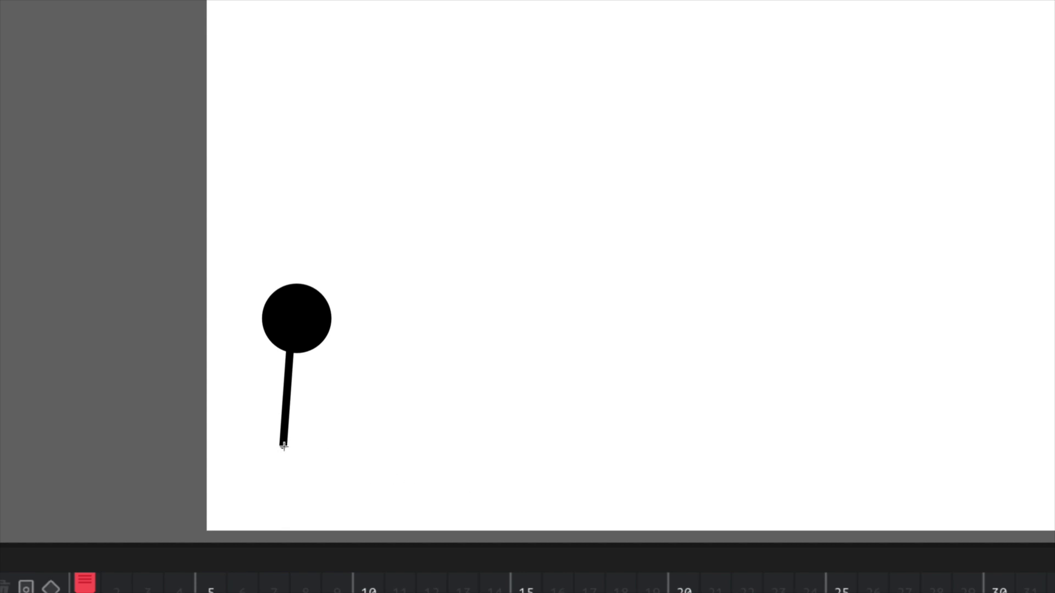
mouse_move(328, 442)
mouse_down()
mouse_move(341, 437)
mouse_move(329, 440)
mouse_move(343, 507)
mouse_move(369, 498)
mouse_up()
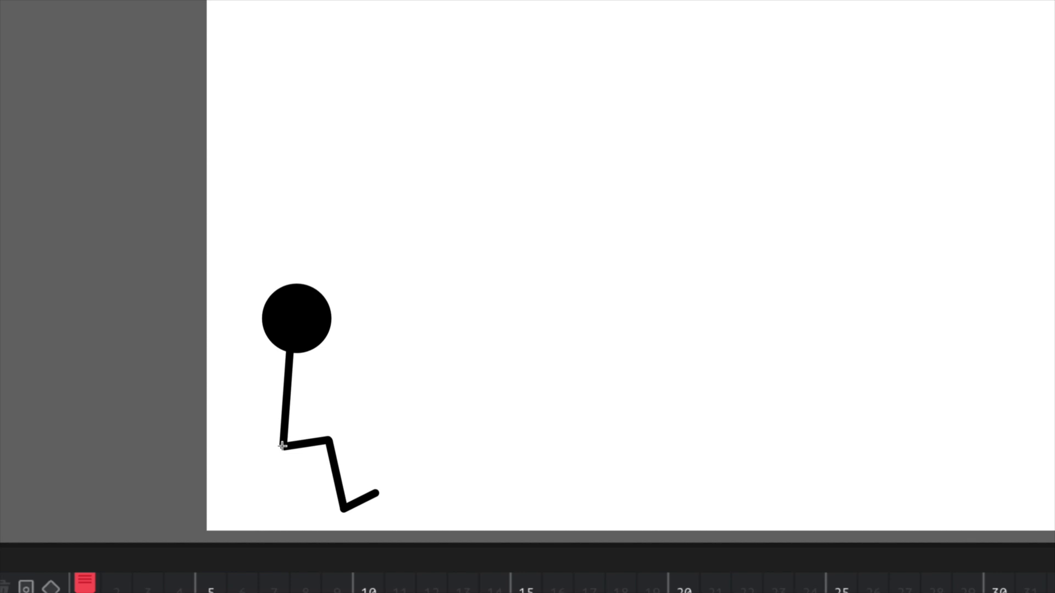
mouse_move(282, 446)
mouse_down()
mouse_move(257, 482)
mouse_move(222, 449)
mouse_up()
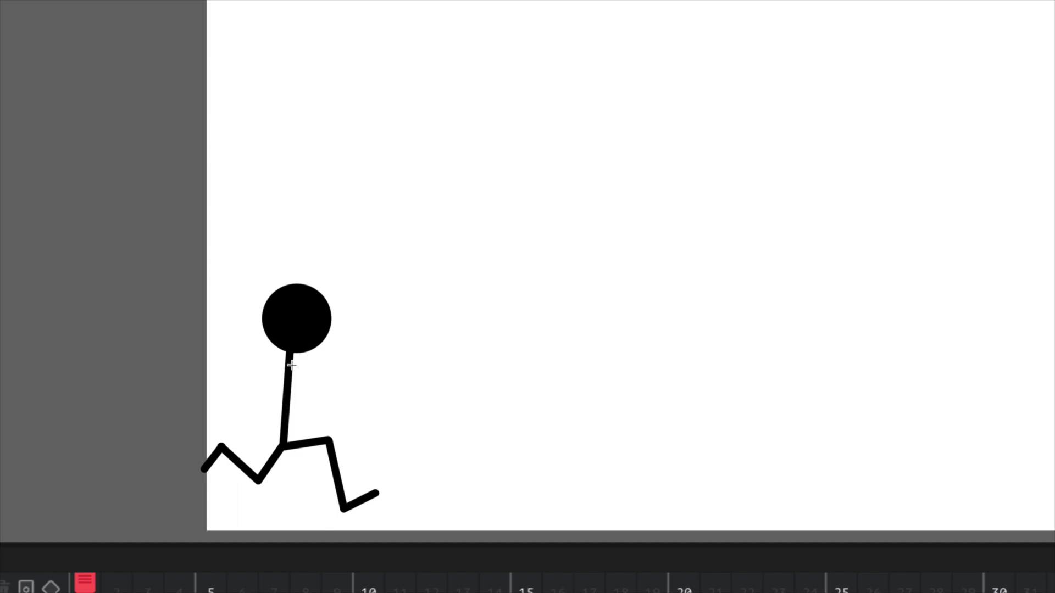
mouse_move(291, 366)
mouse_down()
mouse_move(320, 383)
mouse_move(367, 364)
mouse_up()
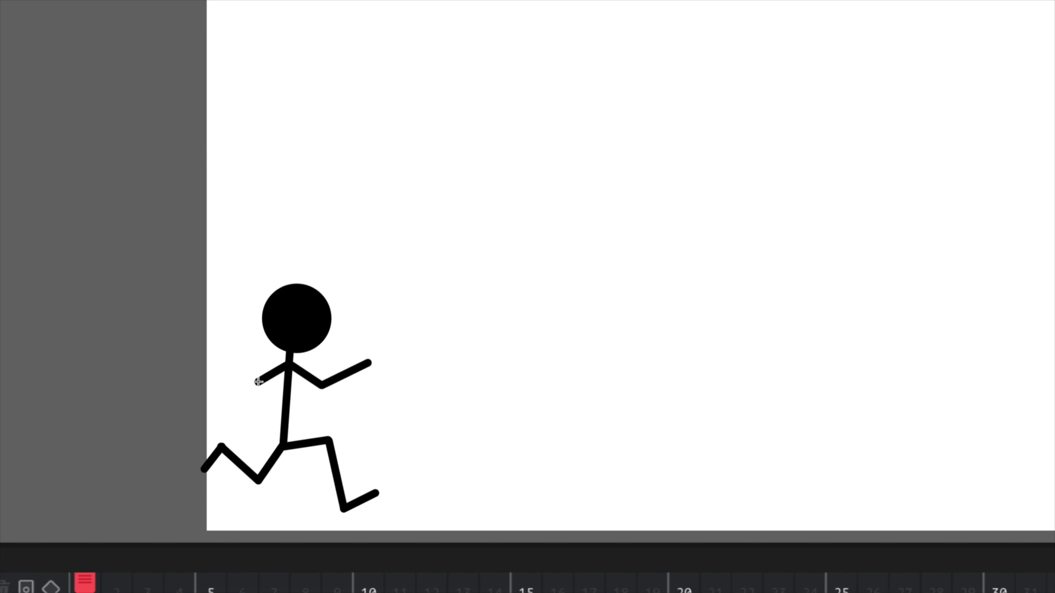
drag(245, 410, 245, 428)
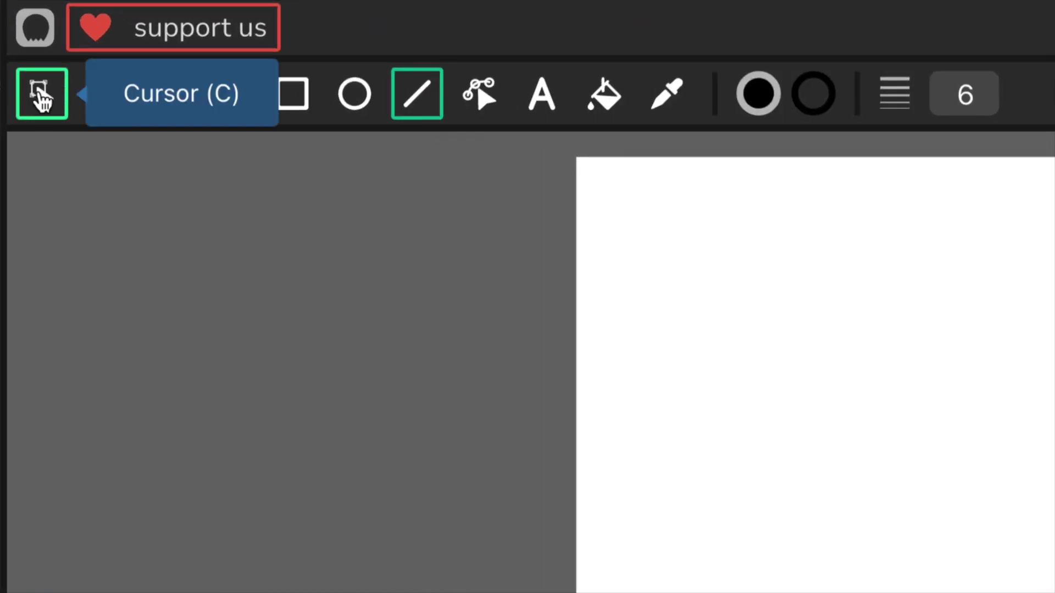
Move the whole stick figure slightly down and to the left, to the canvas's lower edge, and deselect it.
click(43, 101)
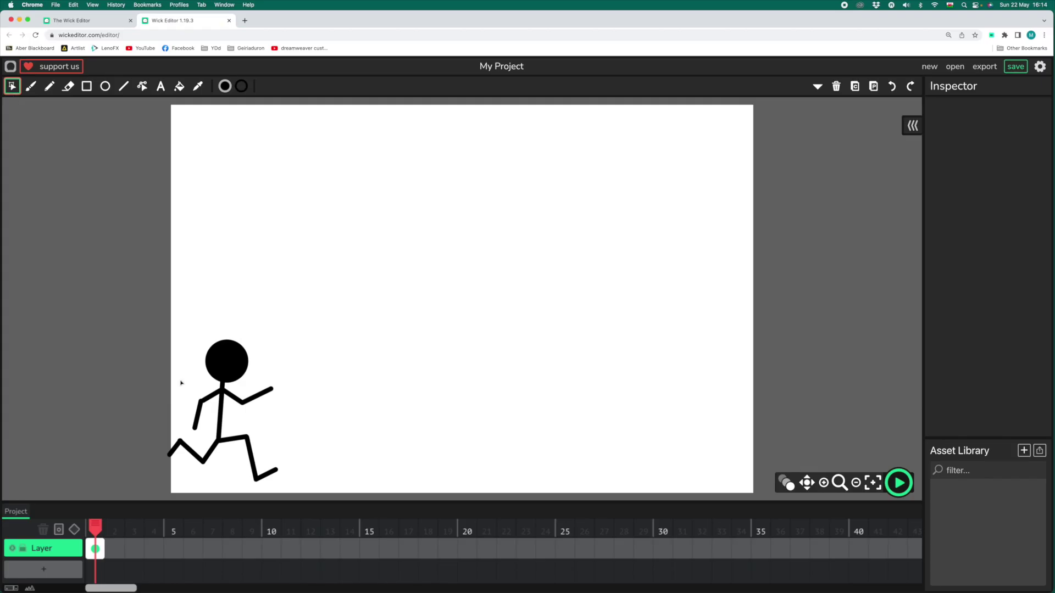
drag(114, 321, 327, 488)
drag(237, 364, 229, 377)
click(141, 343)
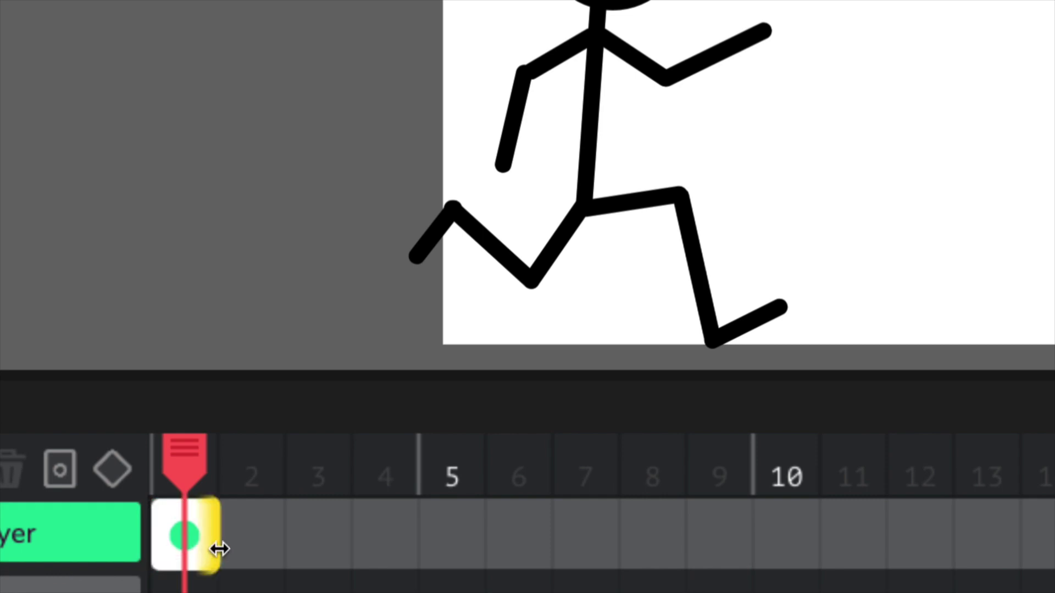
Add a new frame at position 2 and paste a copy of the whole stick figure from frame 1 into it.
mouse_move(258, 534)
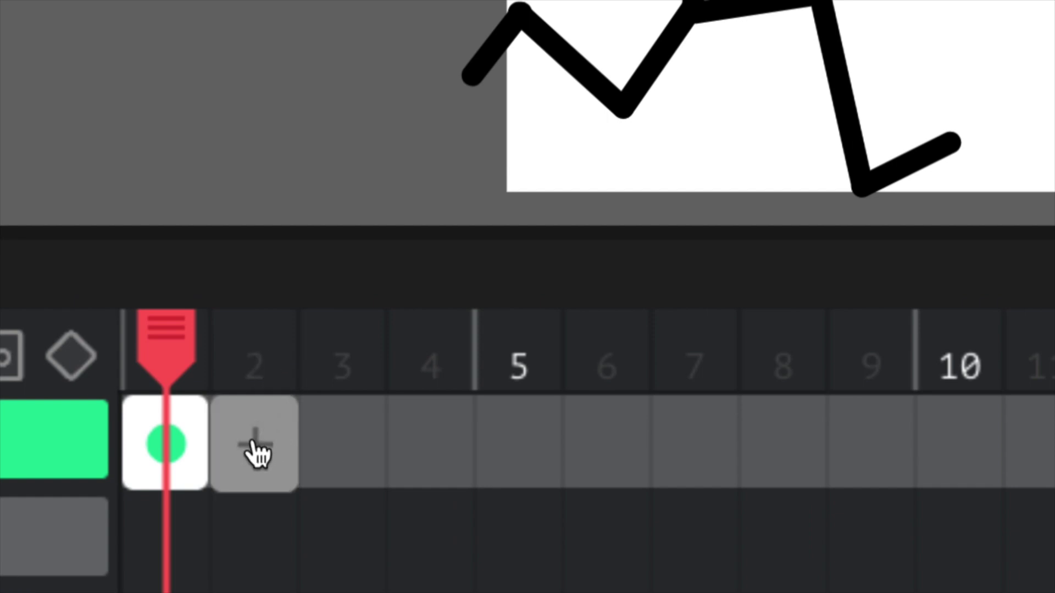
click(254, 448)
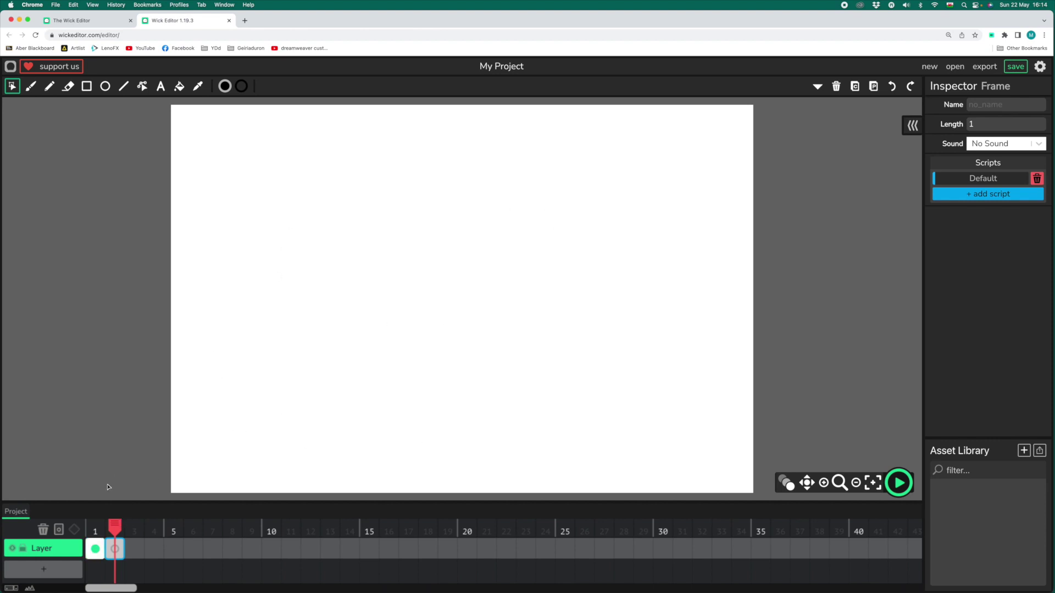
click(95, 549)
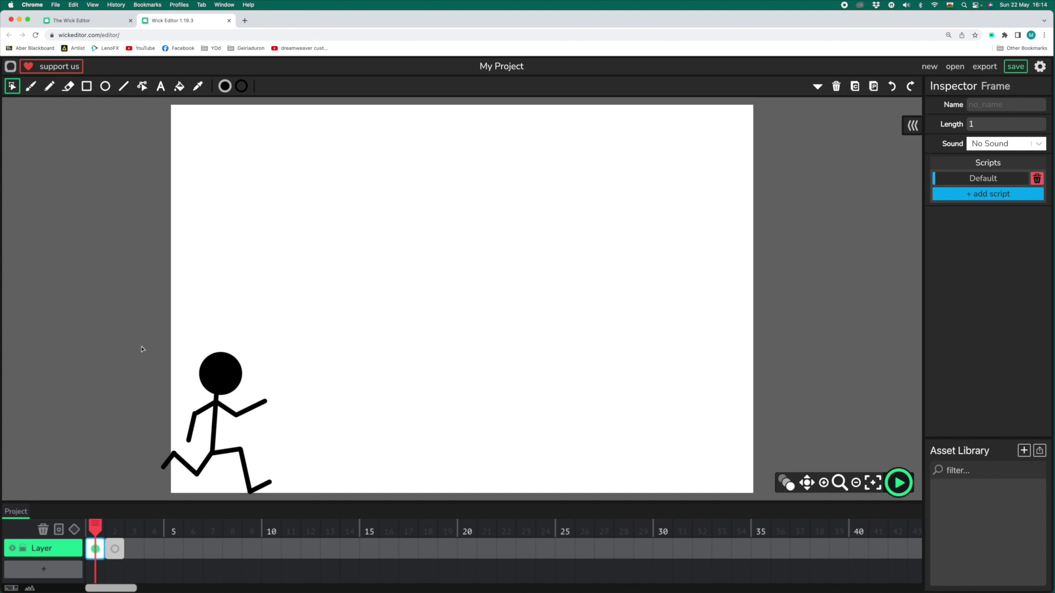
drag(123, 333, 326, 506)
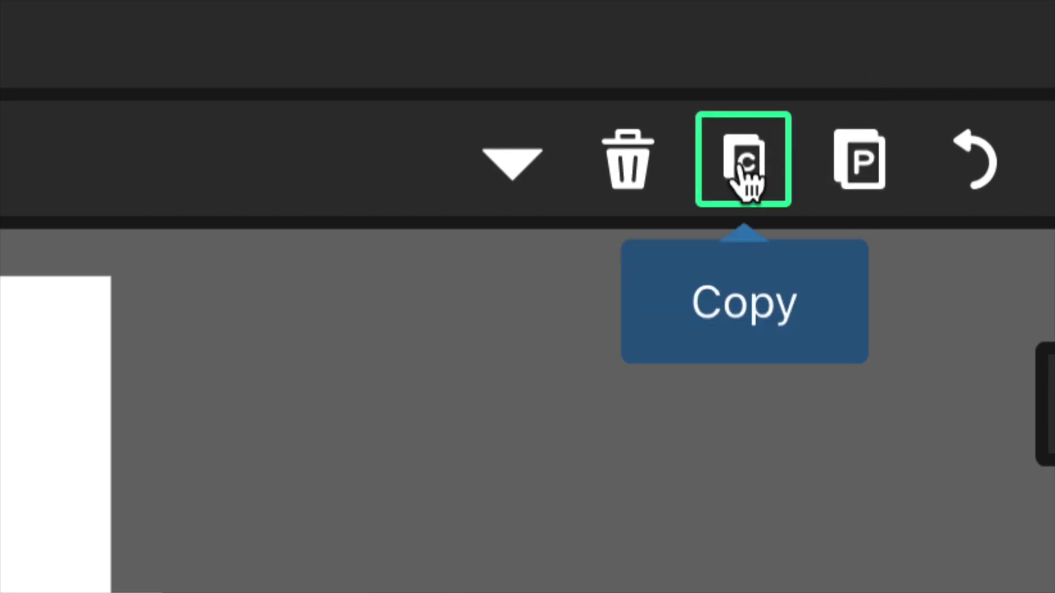
click(743, 162)
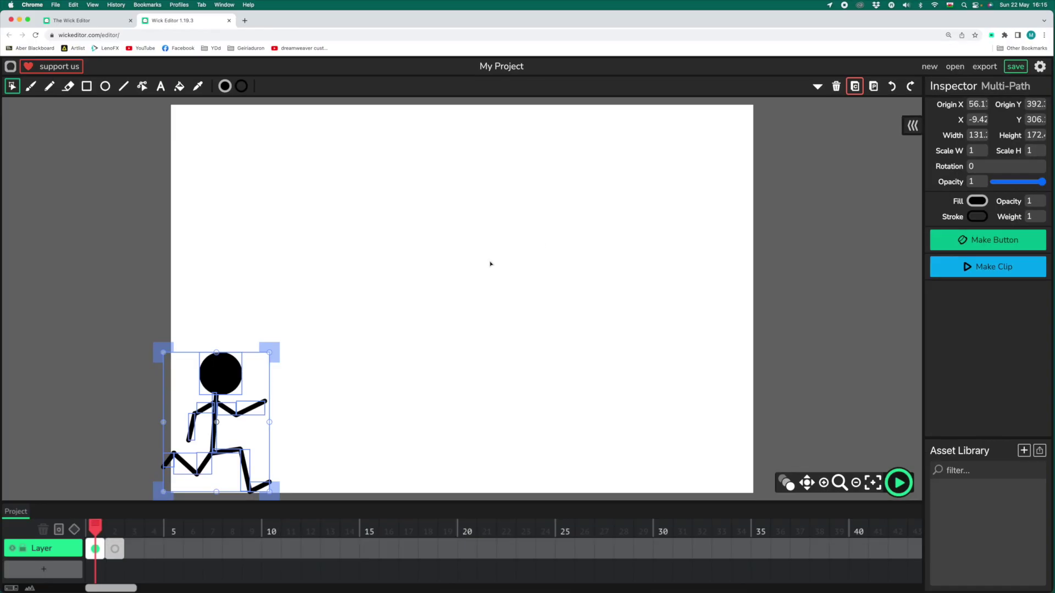
click(115, 550)
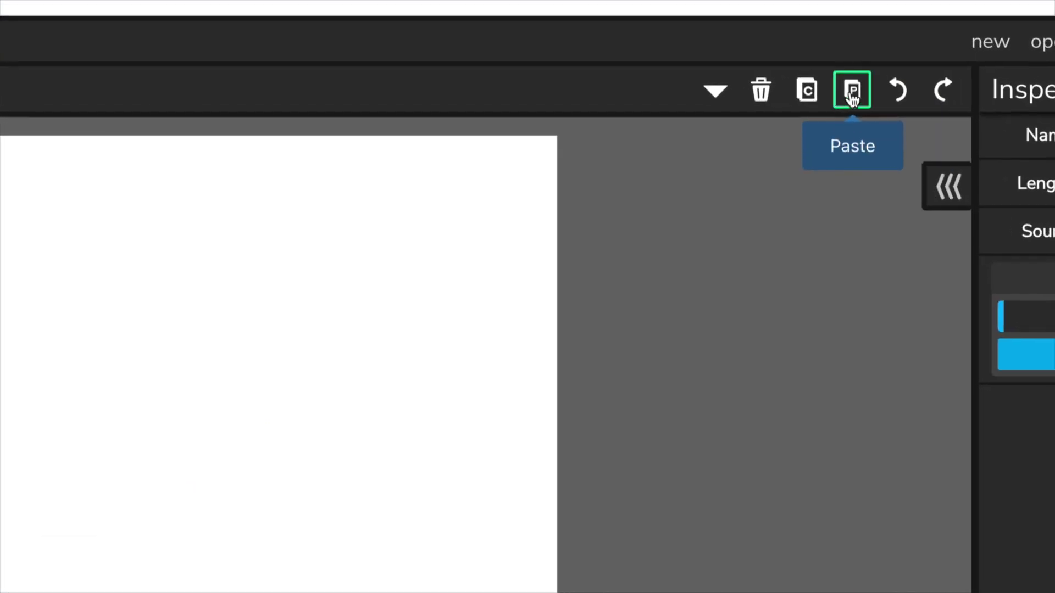
click(853, 95)
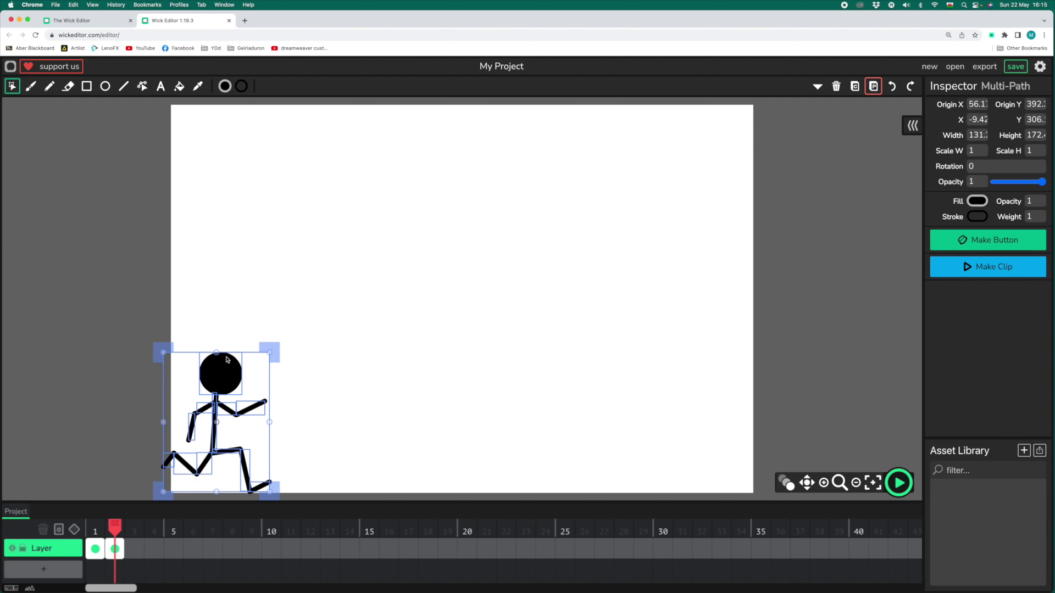
Move the pasted figure in frame 2 to the middle of the canvas and deselect it.
drag(229, 375, 507, 360)
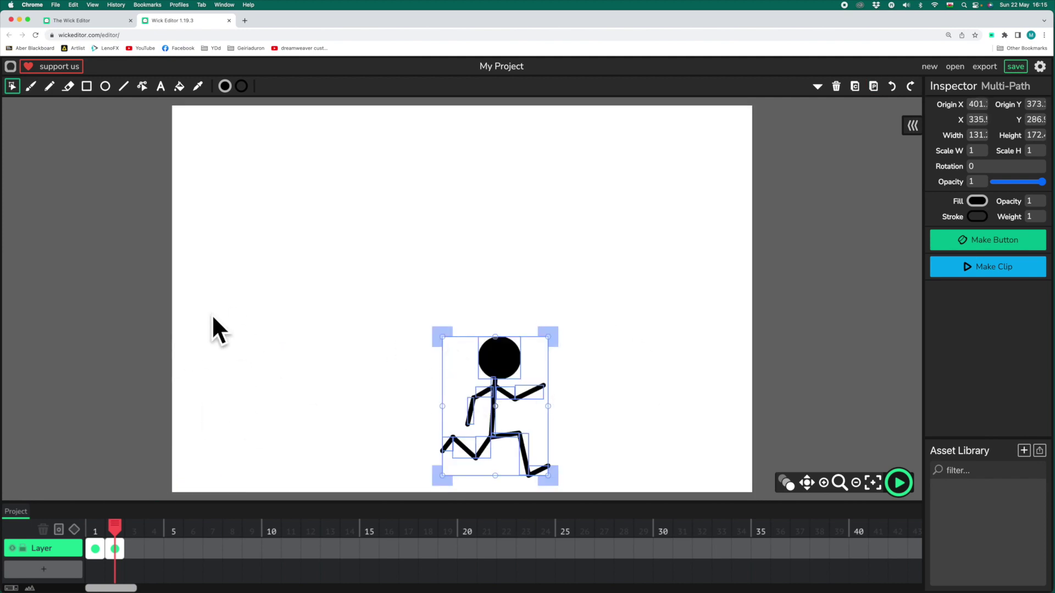
click(286, 374)
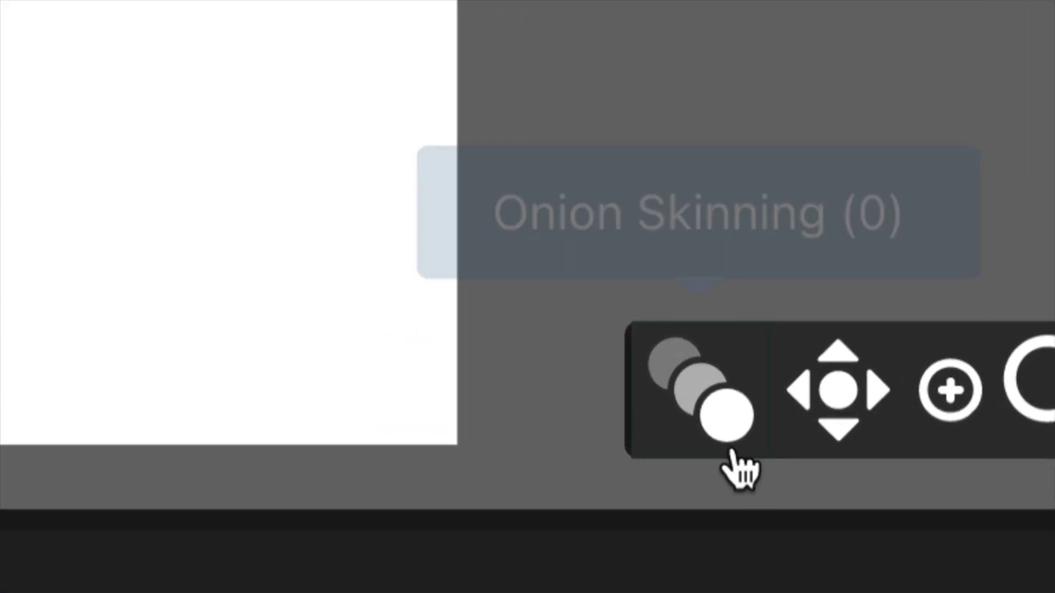
Turn on onion skinning while keeping frame 2 as the current frame.
click(785, 486)
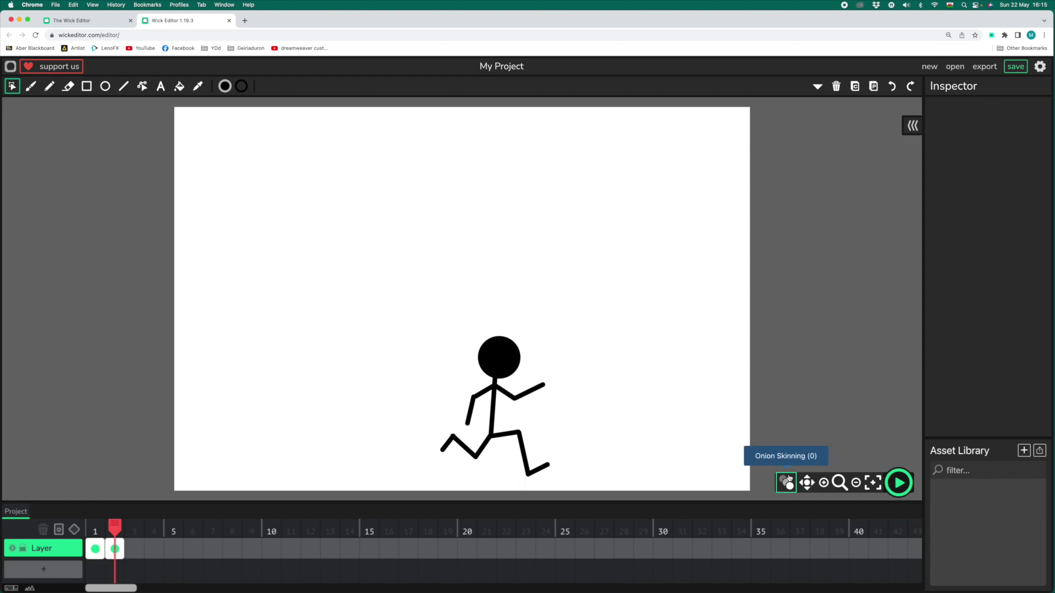
click(787, 483)
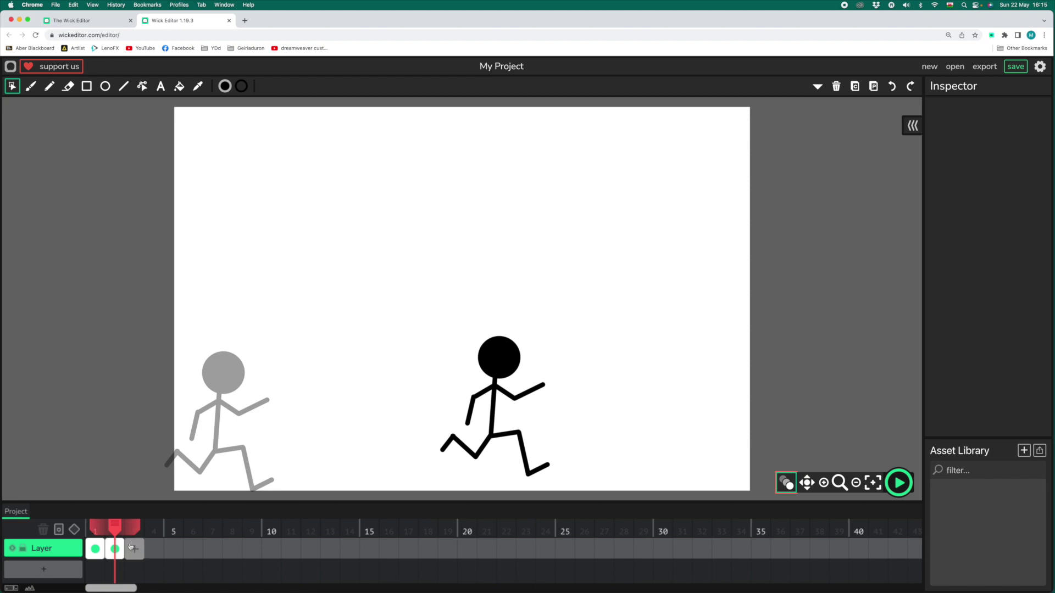
mouse_move(115, 530)
mouse_down()
mouse_move(84, 531)
mouse_move(112, 528)
mouse_up()
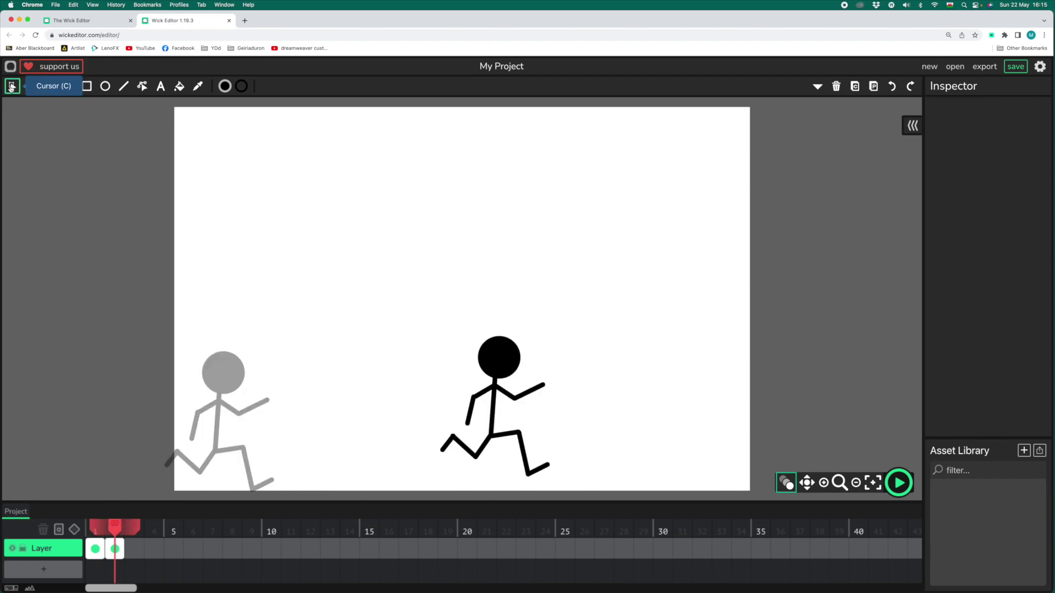
Move the whole figure in frame 2 so it overlaps the onion-skinned figure slightly ahead of it, at X about 31.
drag(424, 308, 586, 489)
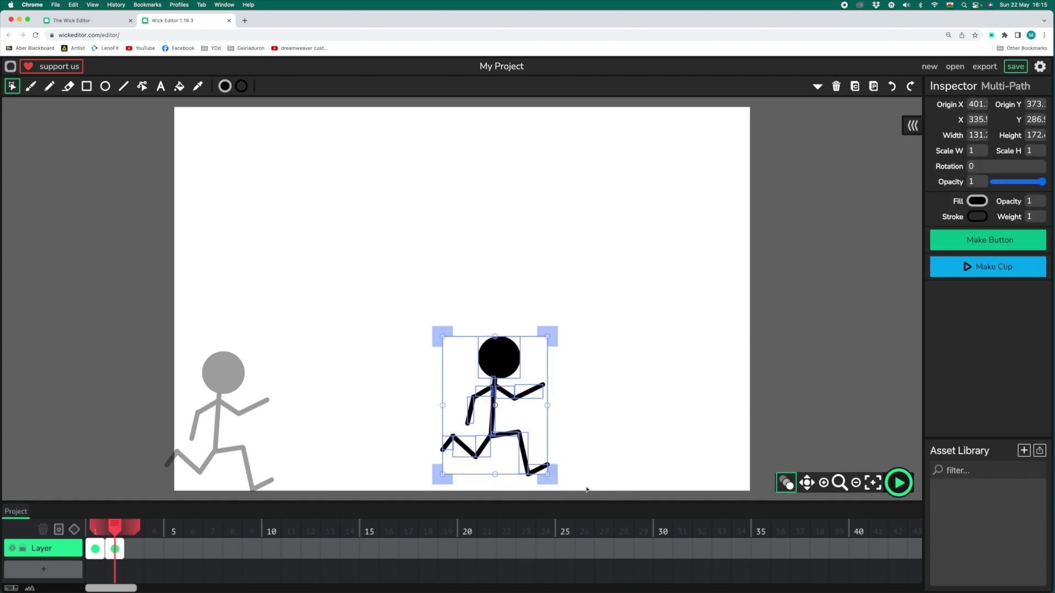
drag(499, 357, 256, 378)
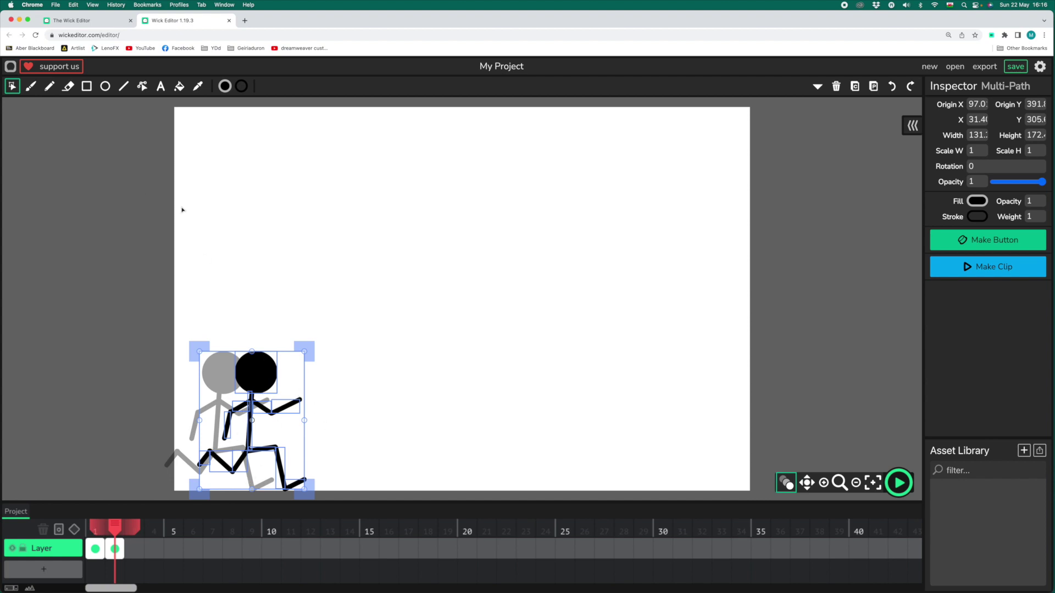
click(220, 244)
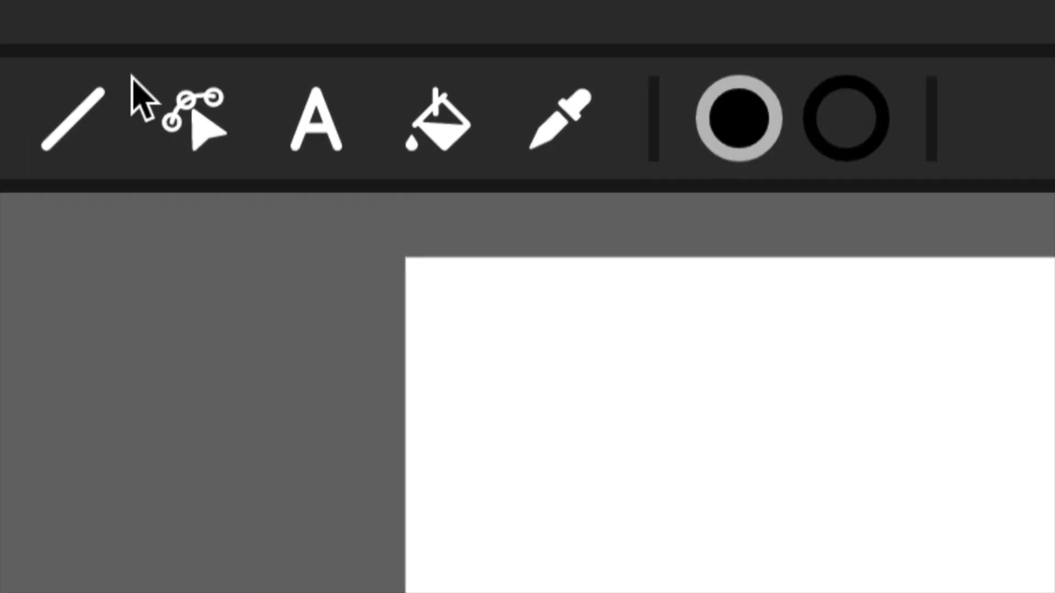
Reshape both arms of the figure in frame 2 by moving their path points, lowering the elbows and bringing both hands just in front of the torso.
click(110, 86)
click(511, 124)
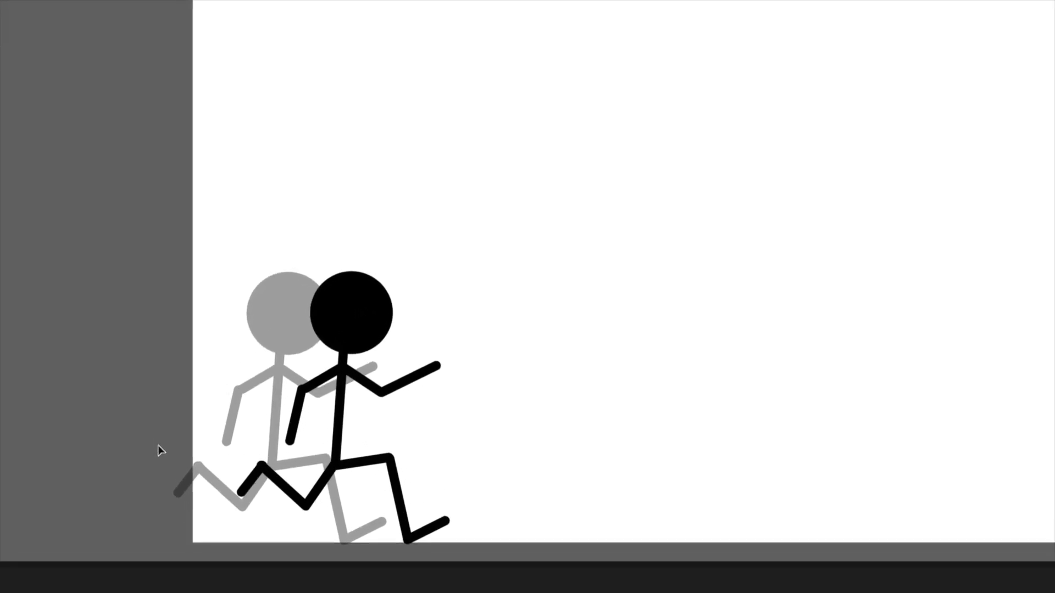
drag(390, 398, 355, 414)
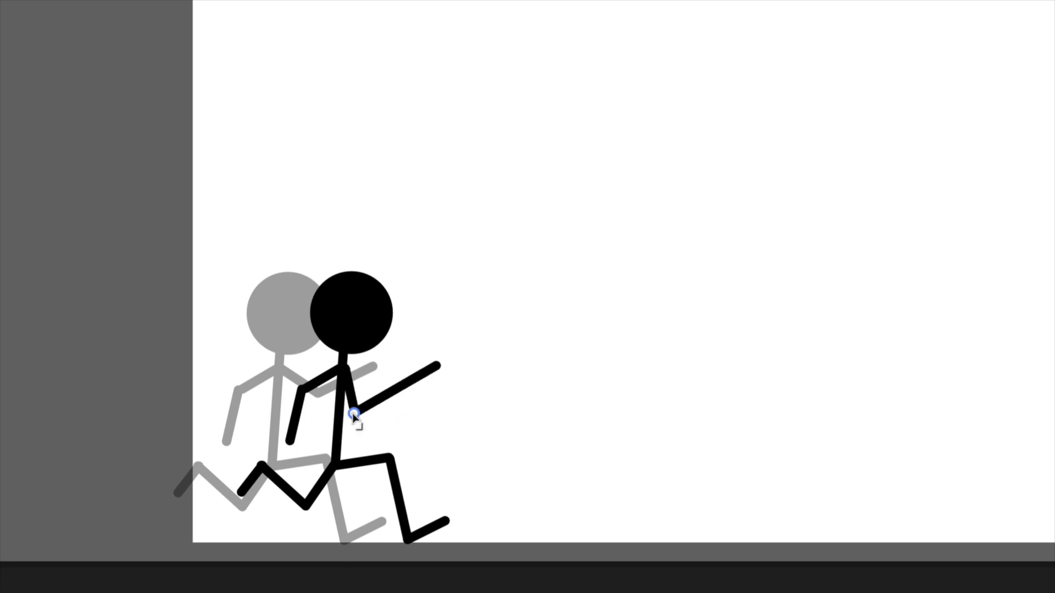
drag(435, 367, 368, 367)
click(296, 417)
drag(301, 389, 362, 437)
click(284, 414)
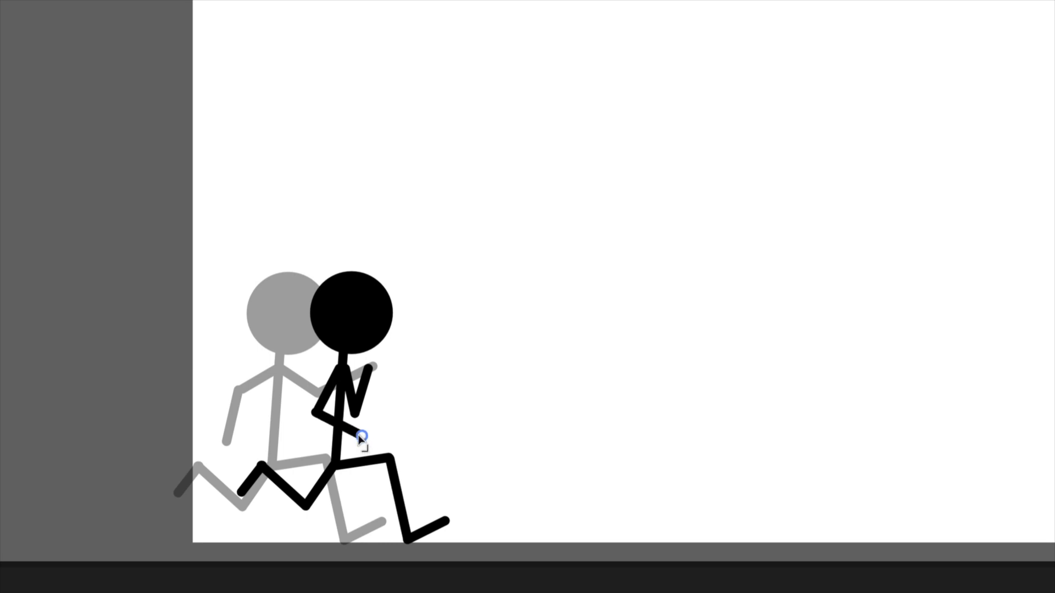
Reshape both legs of the figure in frame 2 into a tucked, bent-knee pose and compare it with frame 1.
scroll(443, 414, down, 3)
click(507, 420)
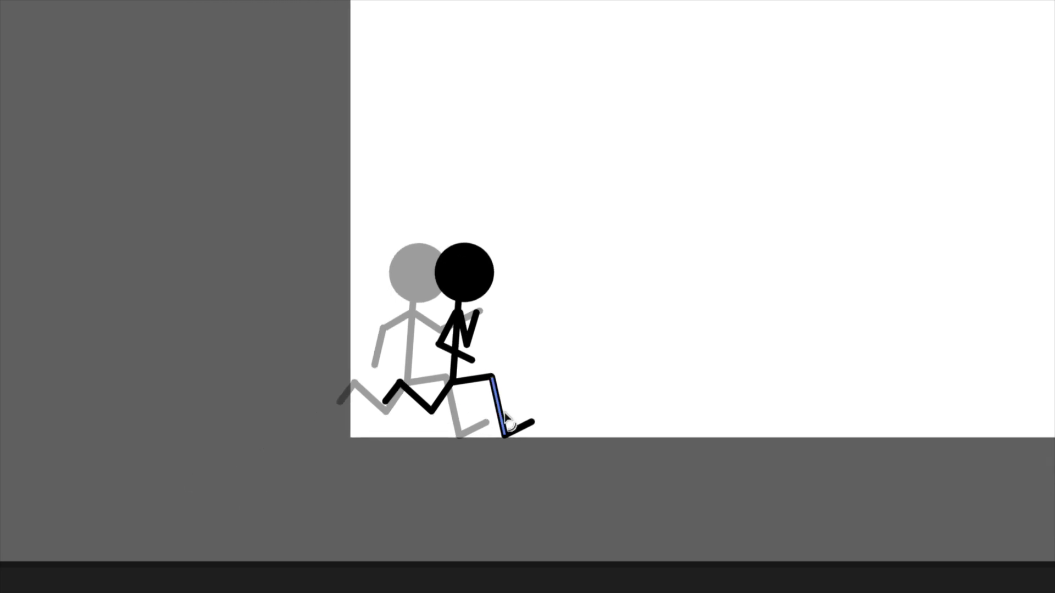
mouse_move(431, 412)
mouse_down()
mouse_move(456, 411)
mouse_move(438, 436)
mouse_move(509, 440)
mouse_move(426, 424)
mouse_up()
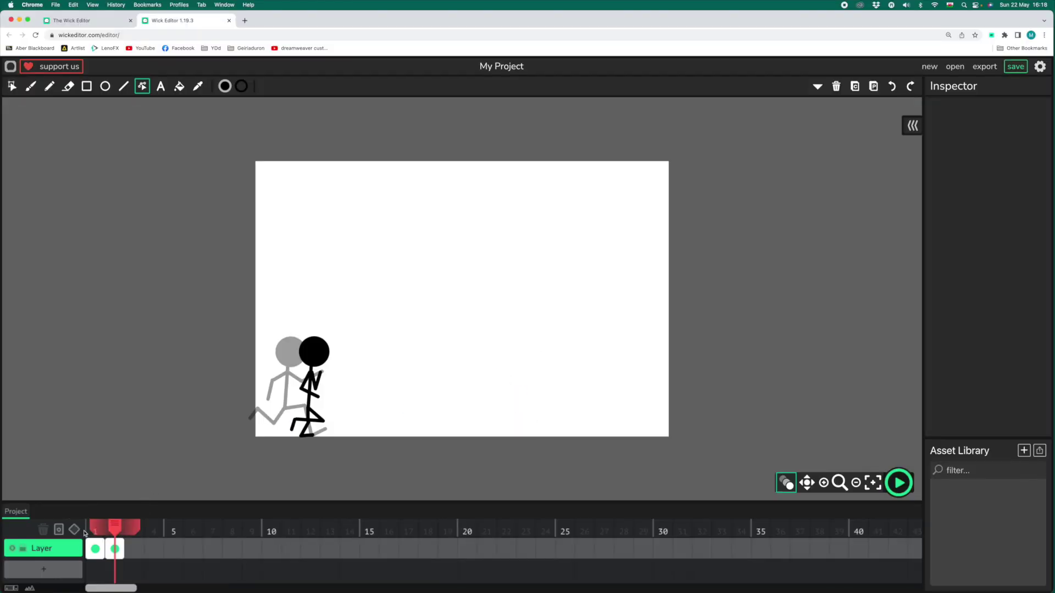
drag(117, 528, 90, 530)
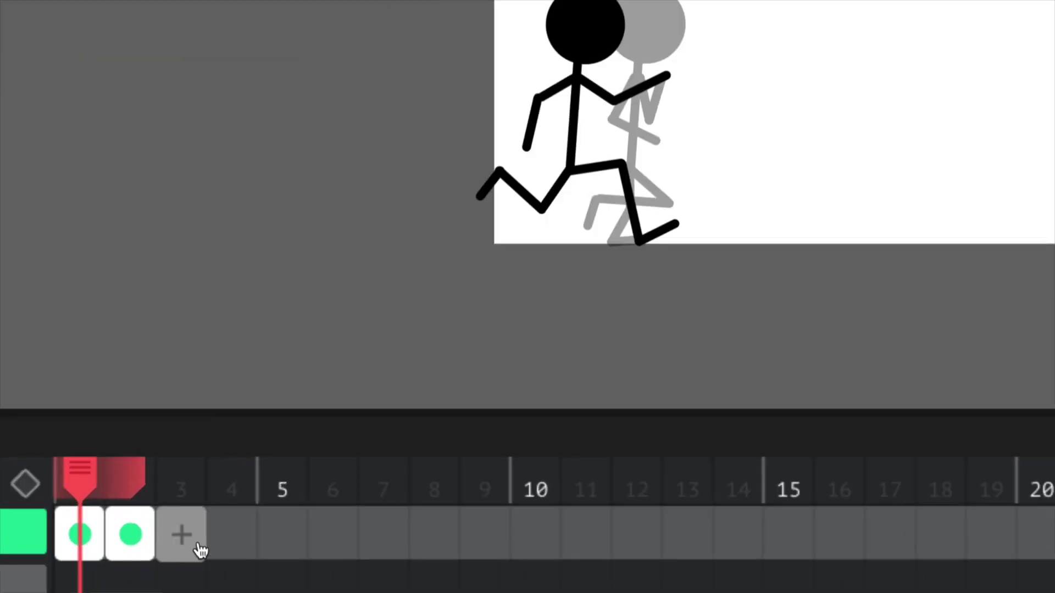
Copy the whole figure from frame 1 into a new frame 3, placing it just ahead of the onion-skinned figure at X about 70.
click(182, 532)
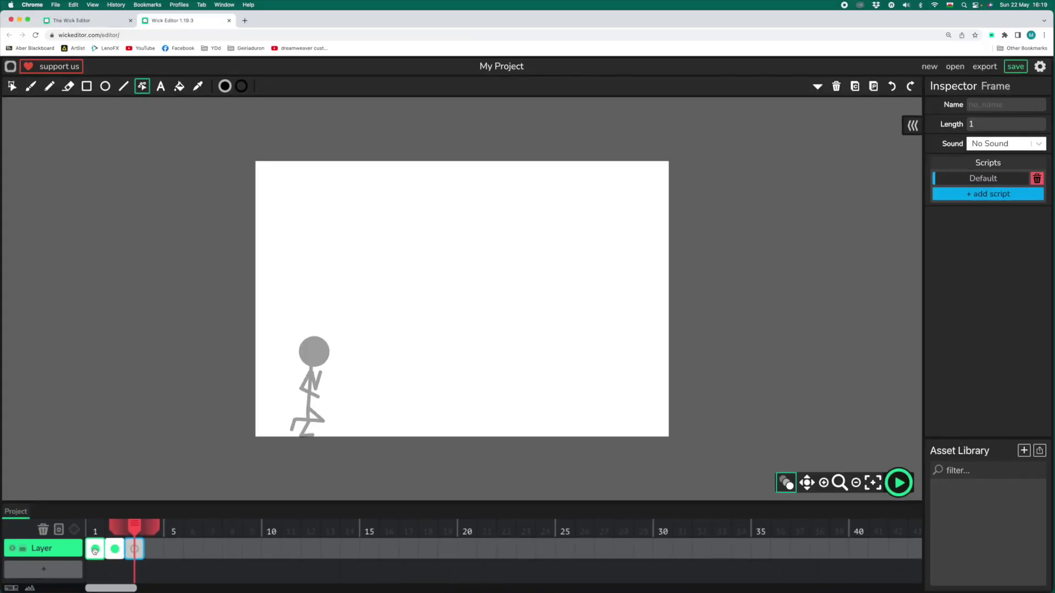
click(78, 529)
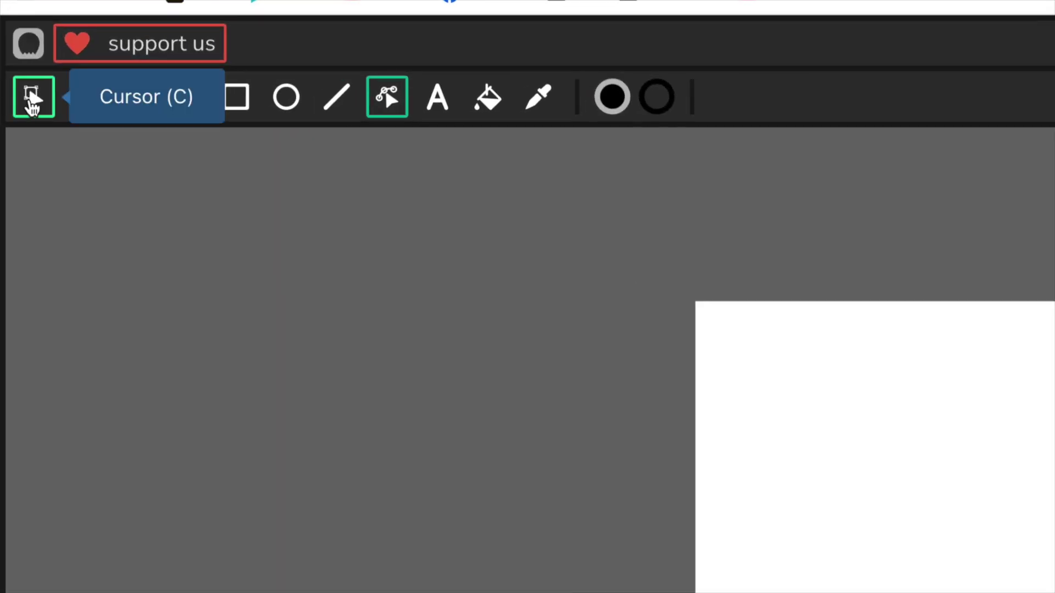
click(12, 87)
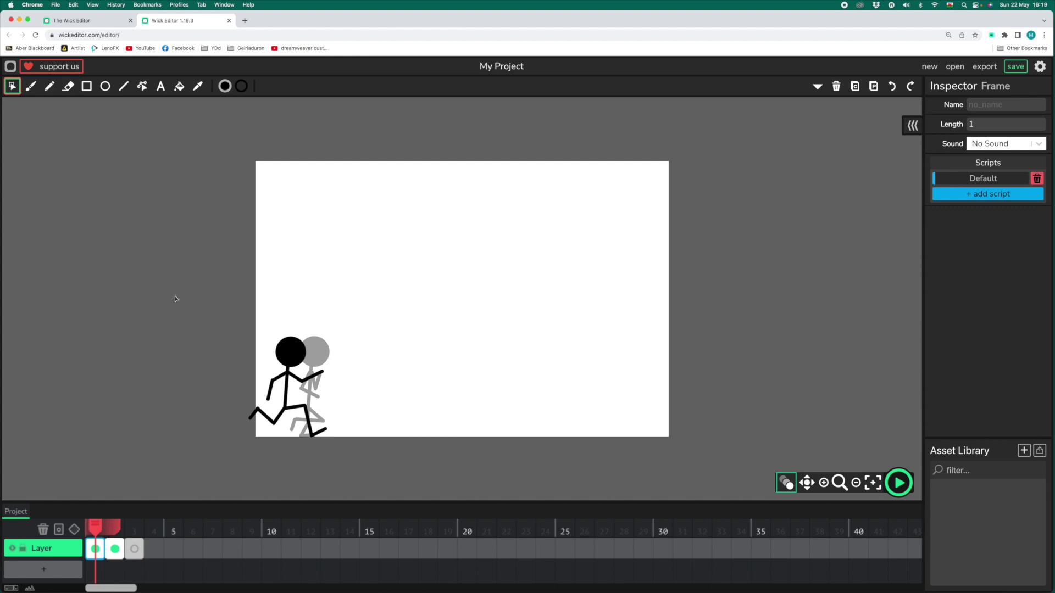
drag(191, 313, 394, 474)
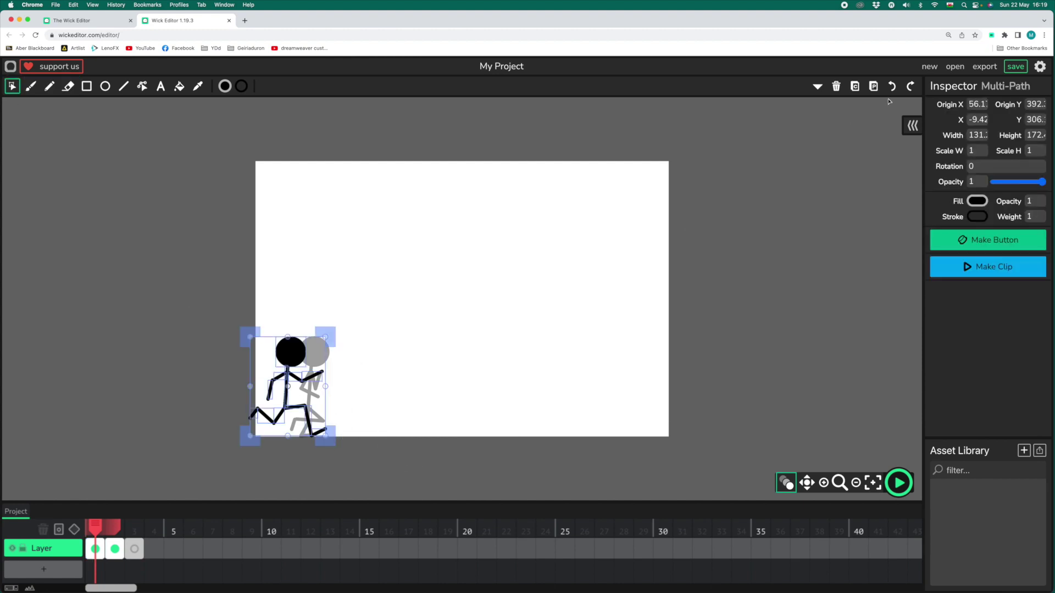
click(855, 86)
click(134, 550)
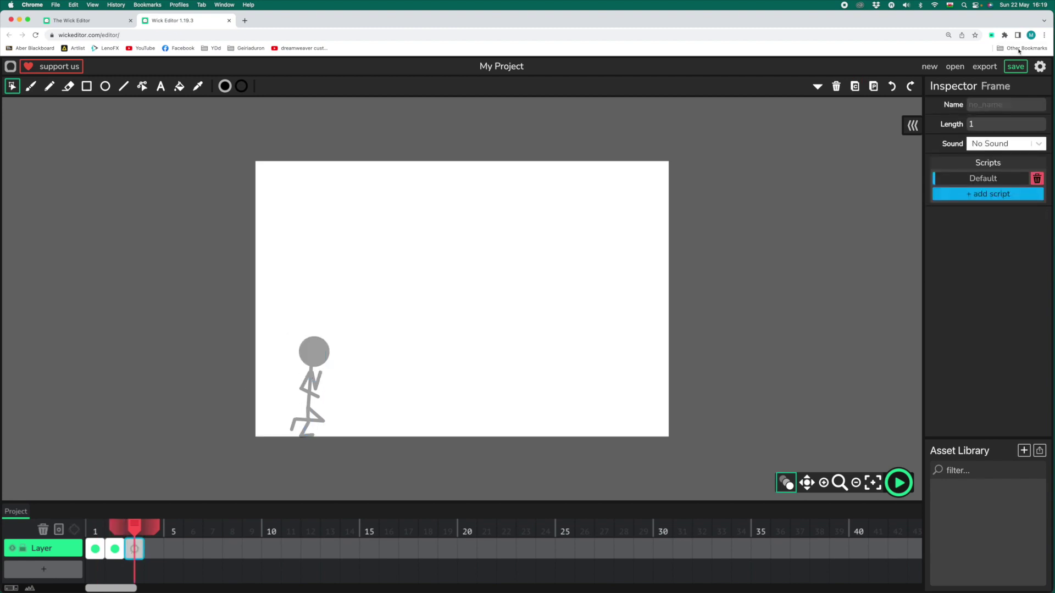
click(873, 87)
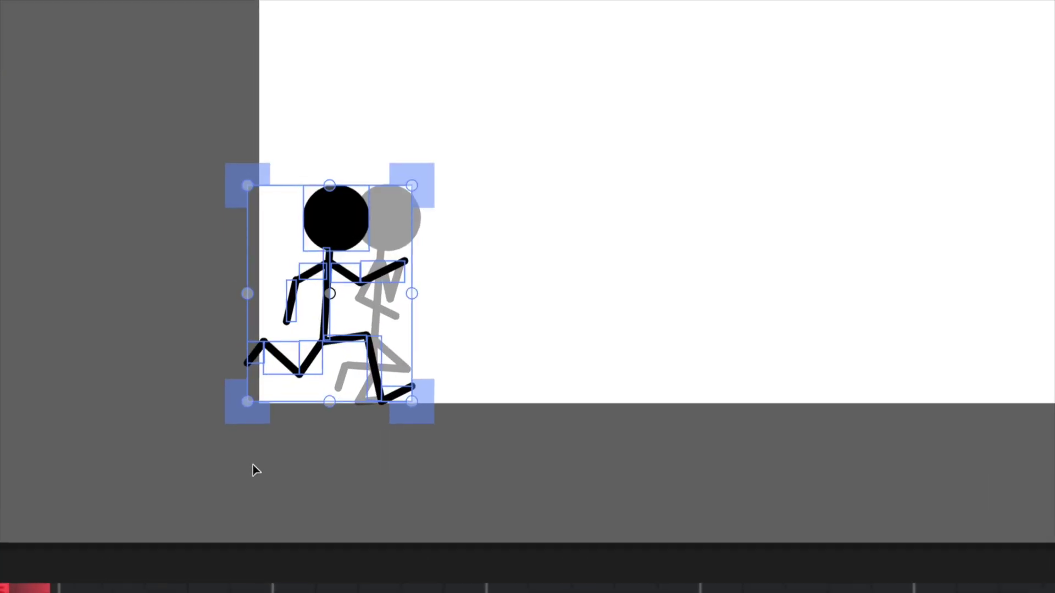
drag(375, 221, 439, 221)
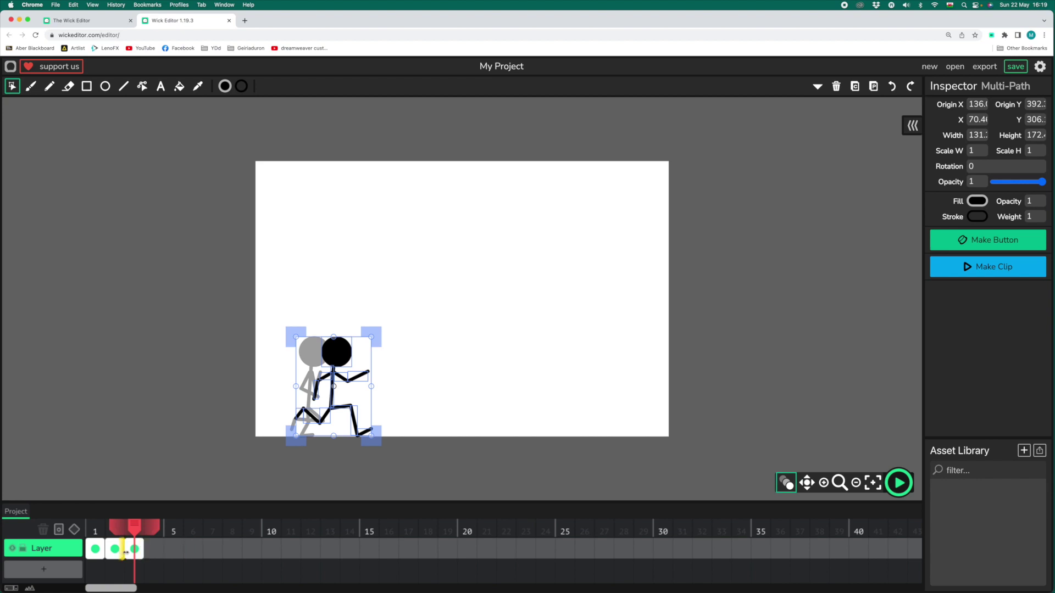
Copy the whole figure from frame 2 into a new frame 4, placing it just ahead of frame 3's figure at X about 144.
click(154, 551)
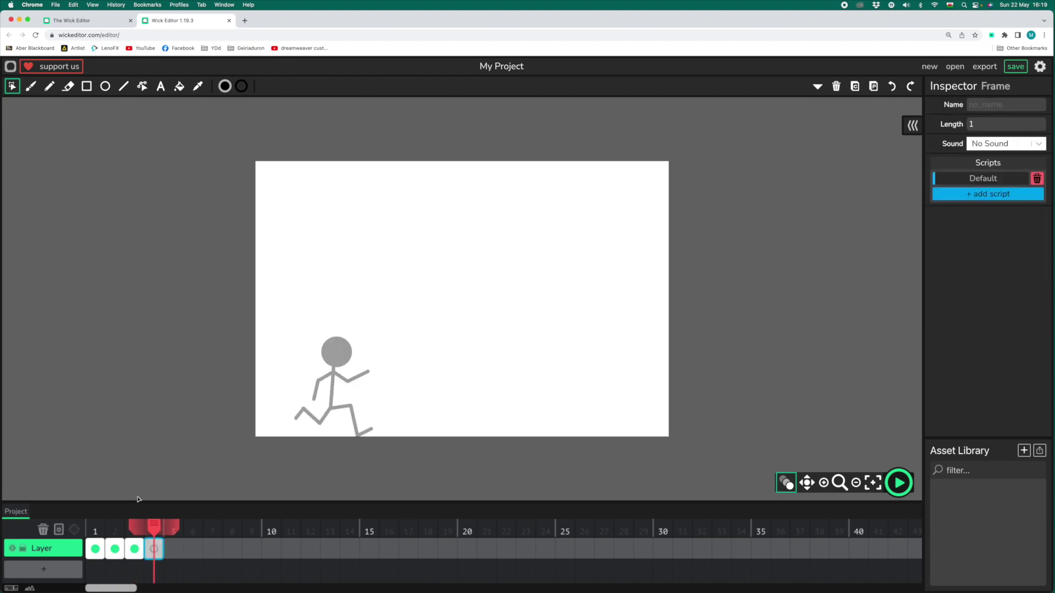
click(116, 548)
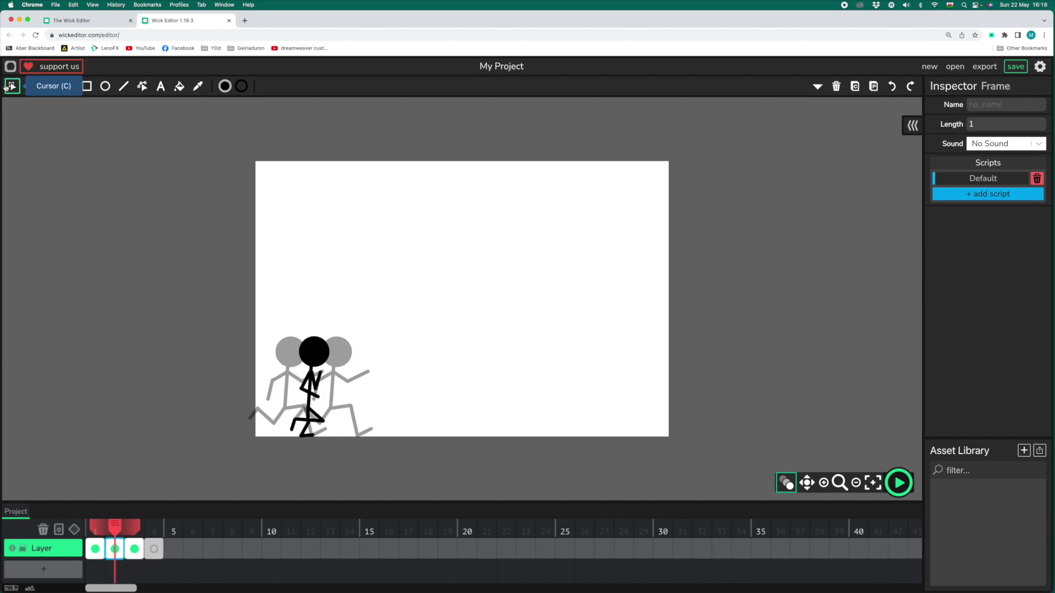
drag(210, 313, 414, 465)
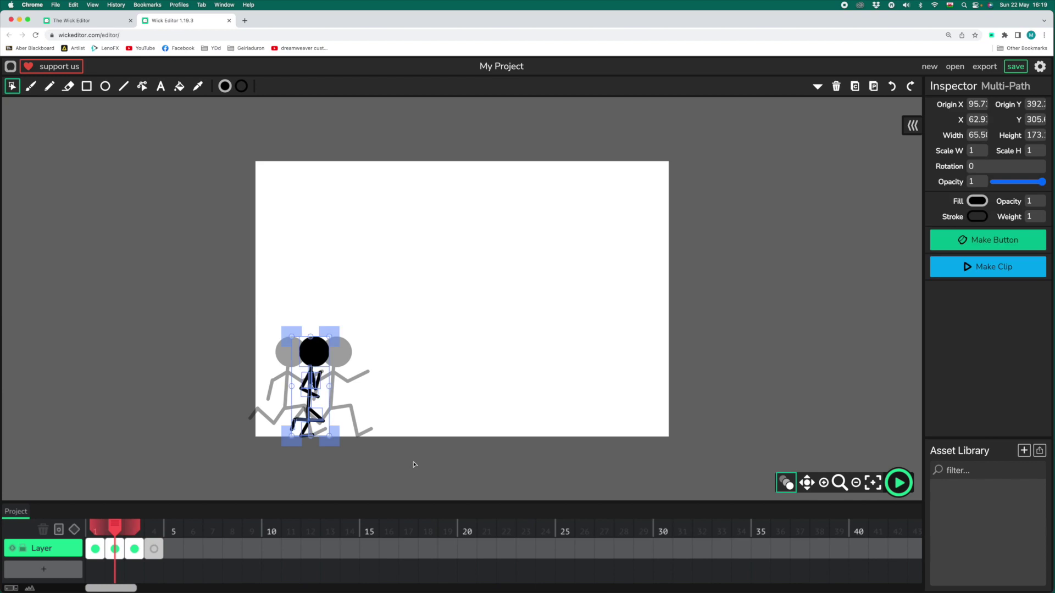
click(855, 86)
click(153, 550)
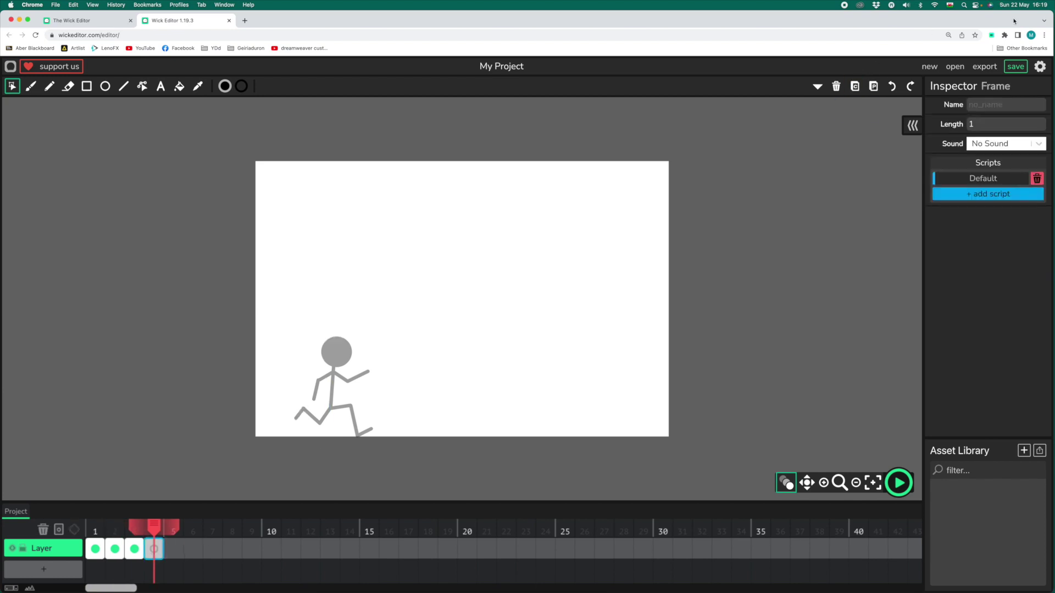
click(874, 87)
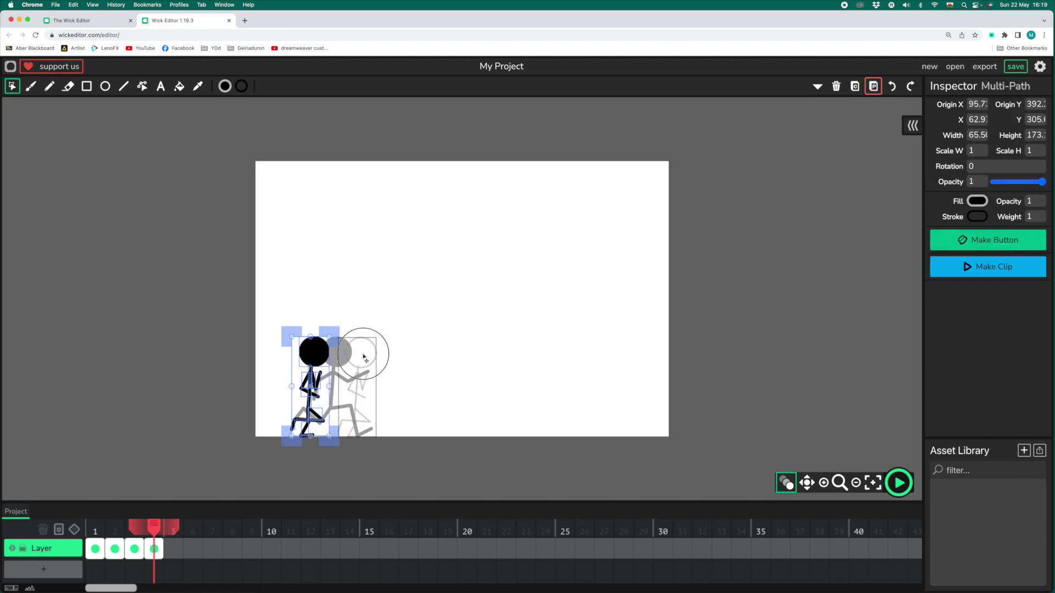
drag(364, 357, 363, 357)
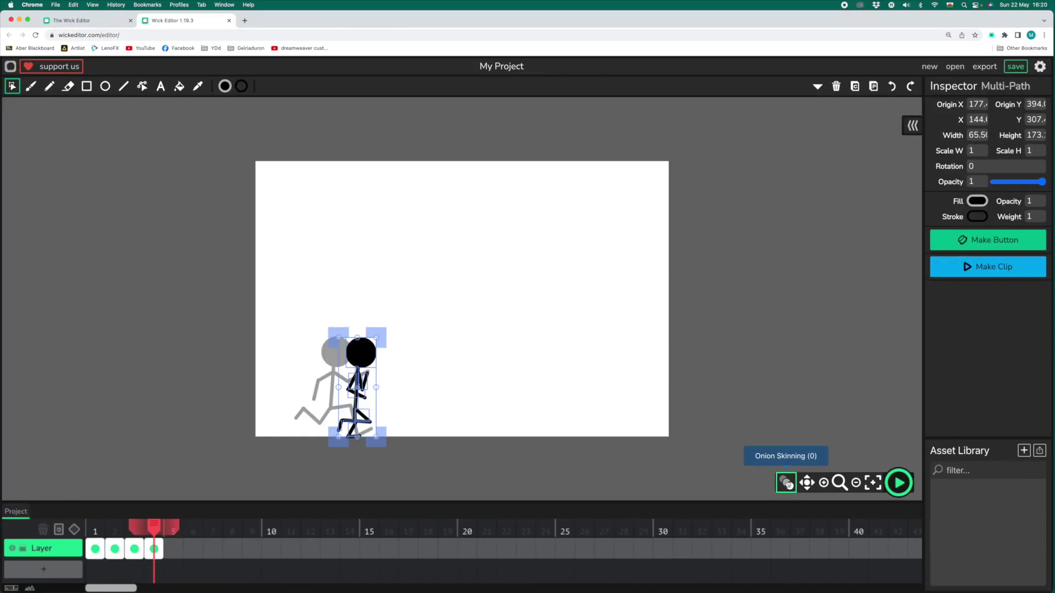
Turn off onion skinning, preview the animation from frame 1 and stop playback.
click(787, 483)
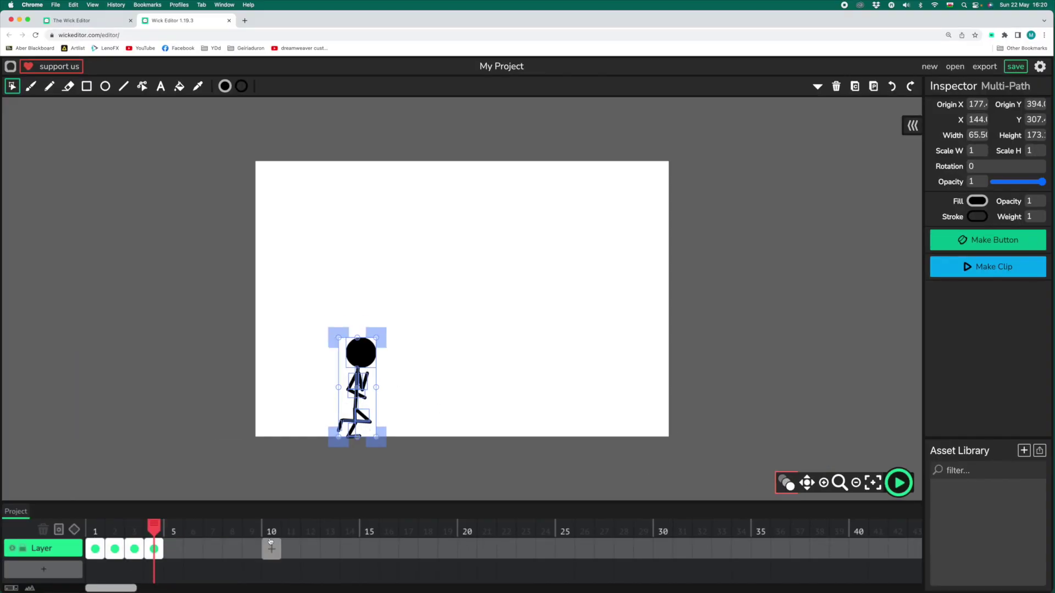
click(98, 530)
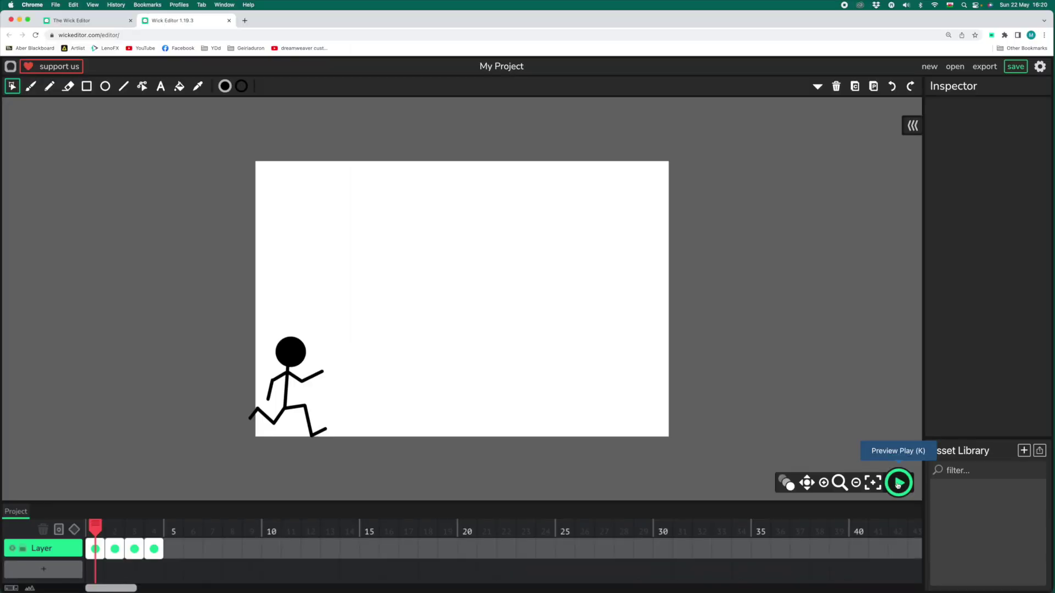
click(897, 483)
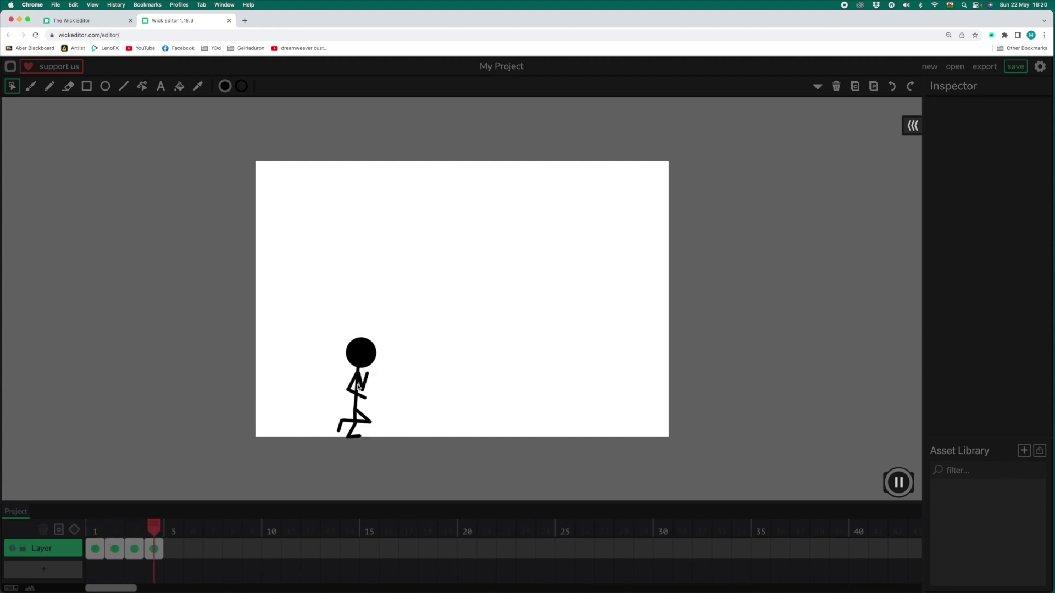
click(887, 484)
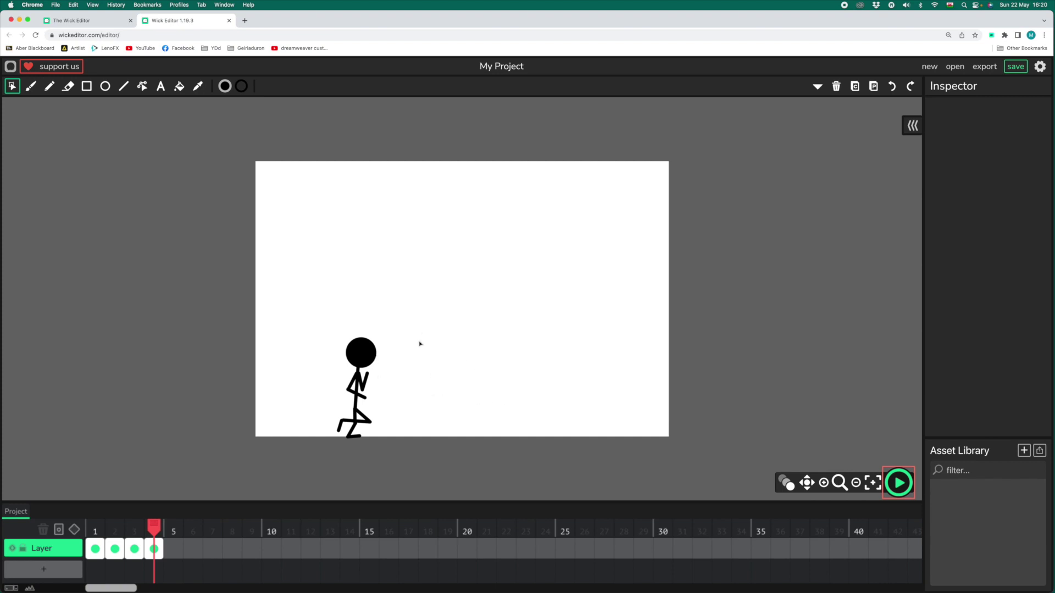
With onion skinning on, continue copying the two running poses alternately into new frames up to frame 18, advancing each figure across the canvas.
click(488, 356)
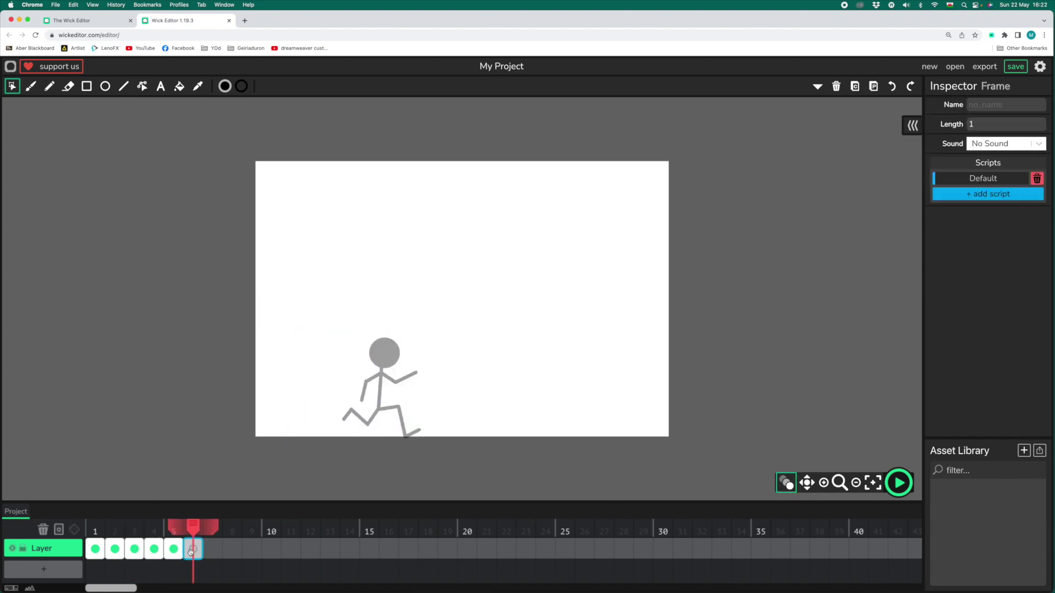
drag(345, 304, 548, 478)
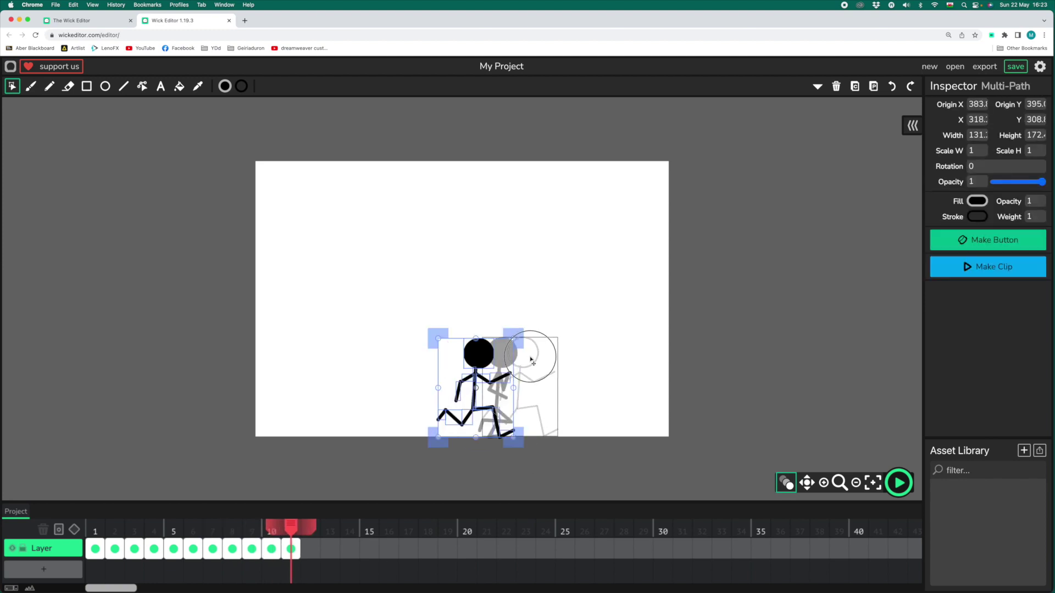
drag(559, 355, 683, 352)
Preview the full 18-frame running animation and stop playback.
click(899, 483)
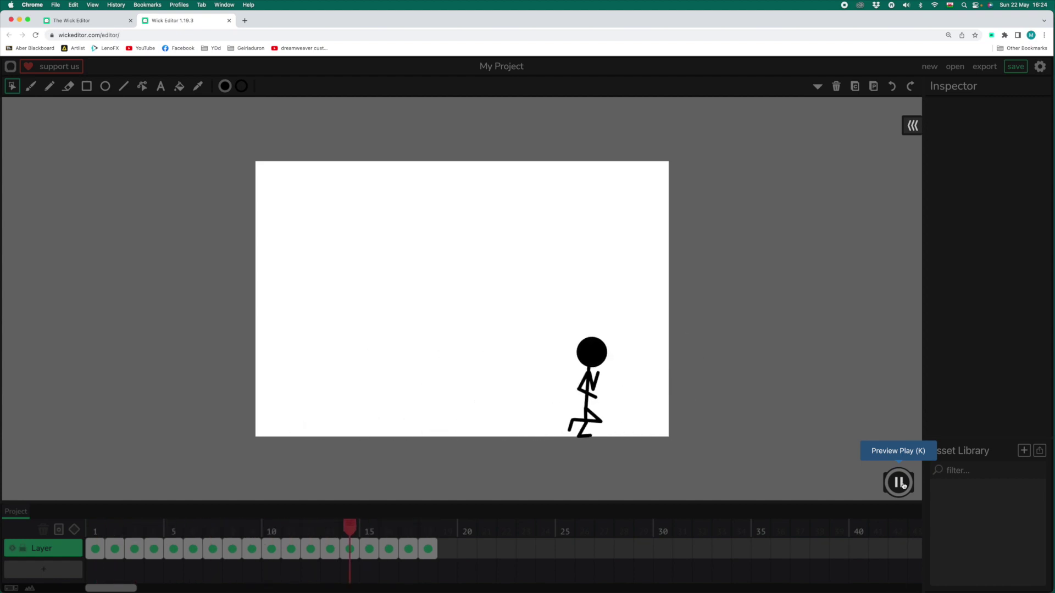
click(901, 484)
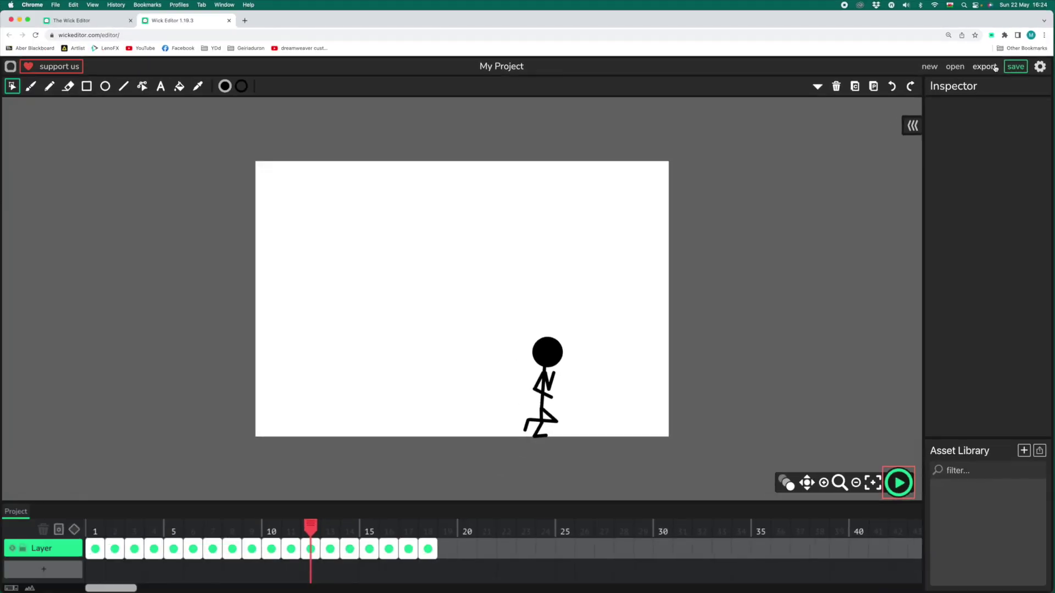
Export the animation as an animated GIF named PersonBrigau.
click(863, 100)
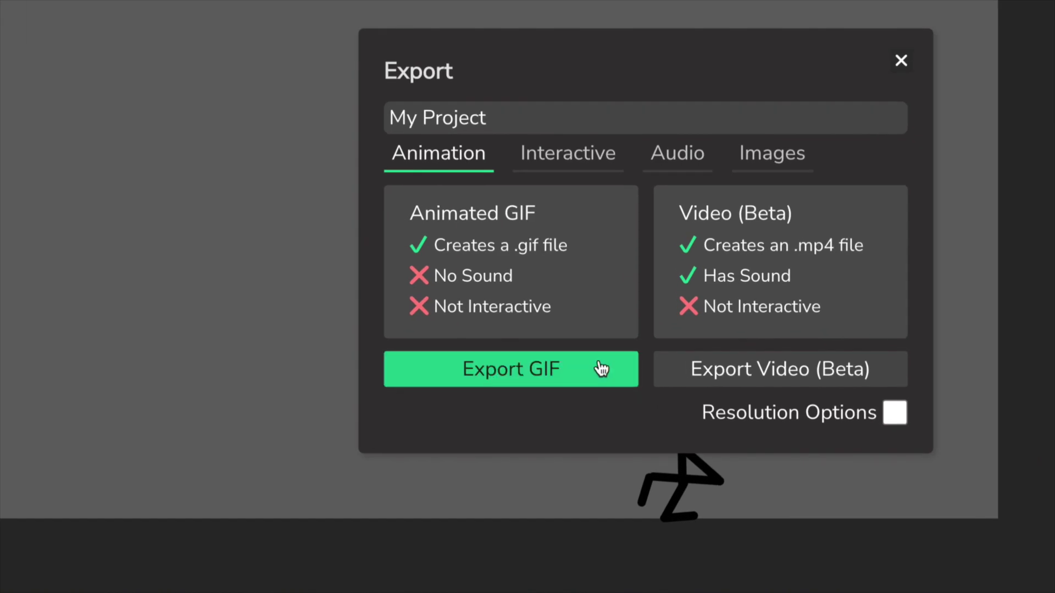
click(486, 118)
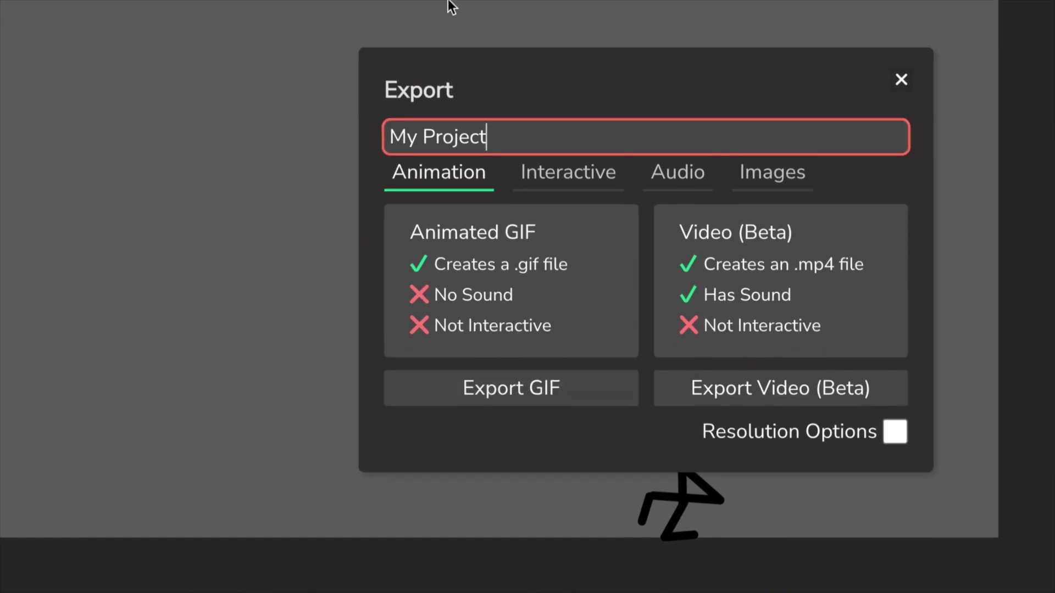
drag(523, 134, 343, 133)
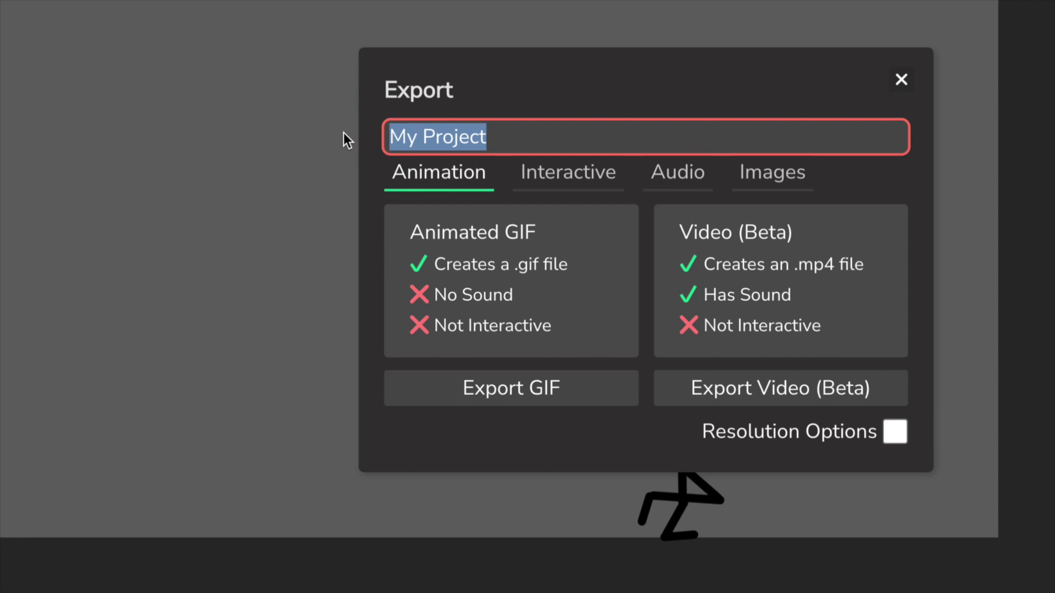
text(PersonBrigau)
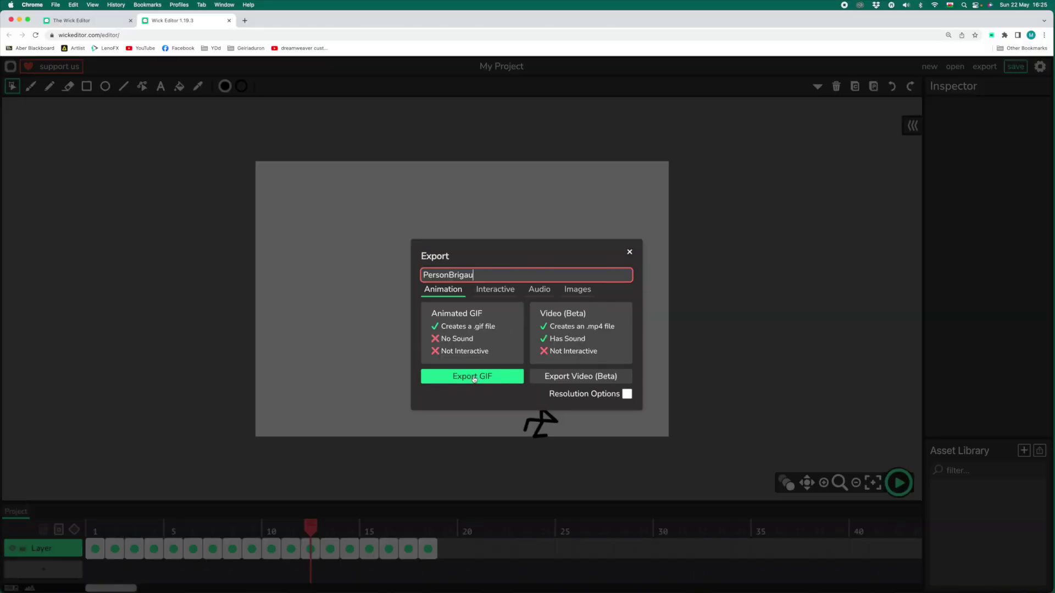
click(559, 388)
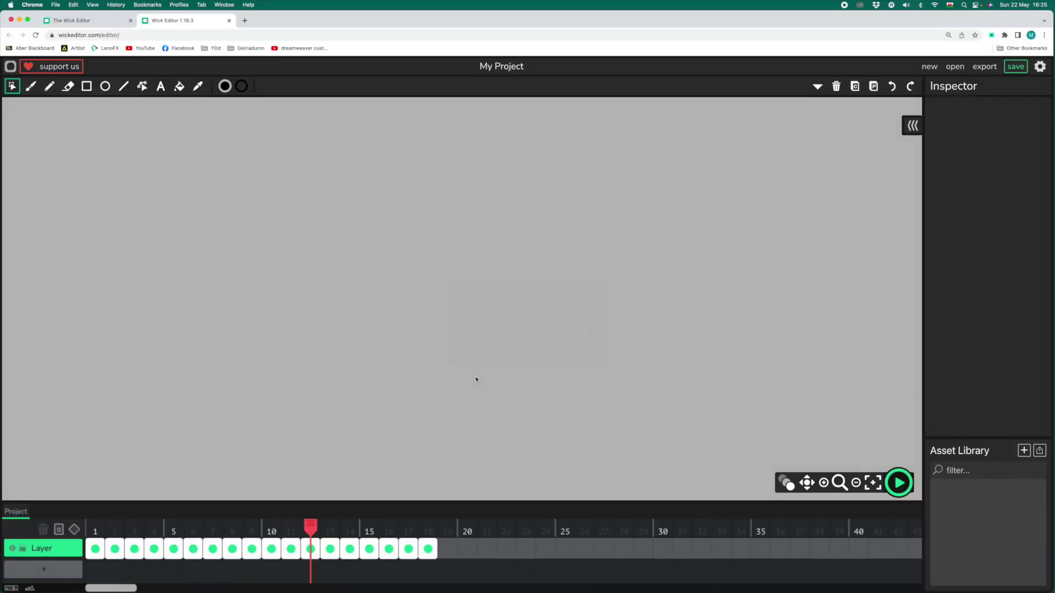